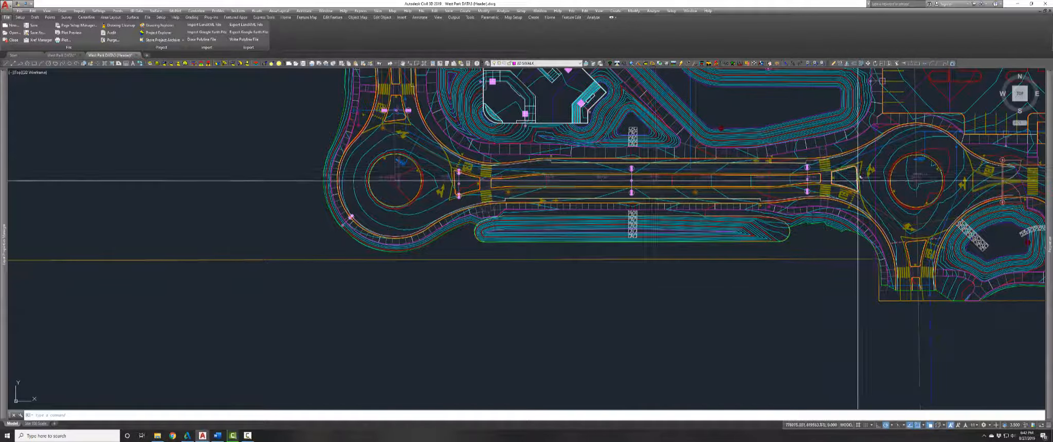
# Examine the park site plan in plan view, covering the roundabouts, the sports fields and the long western access road.
pyautogui.moveTo(858, 178); pyautogui.dragTo(618, 157, button='middle')
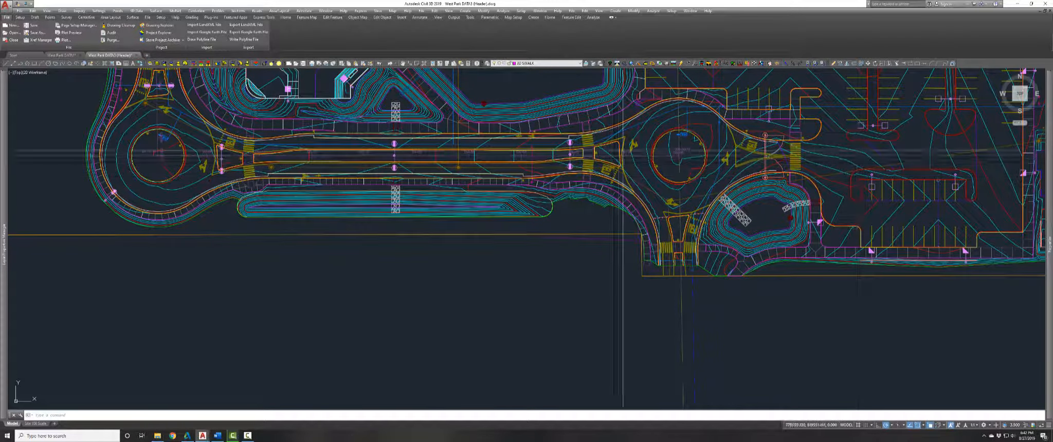
pyautogui.scroll(-5, 622, 150)
pyautogui.moveTo(617, 142); pyautogui.dragTo(683, 326, button='middle')
pyautogui.moveTo(573, 150); pyautogui.dragTo(596, 340, button='middle')
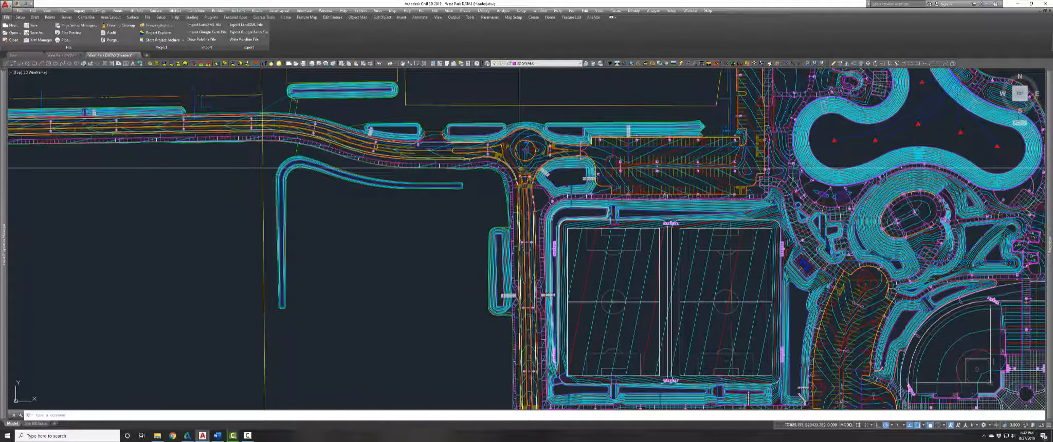
pyautogui.scroll(2, 521, 168)
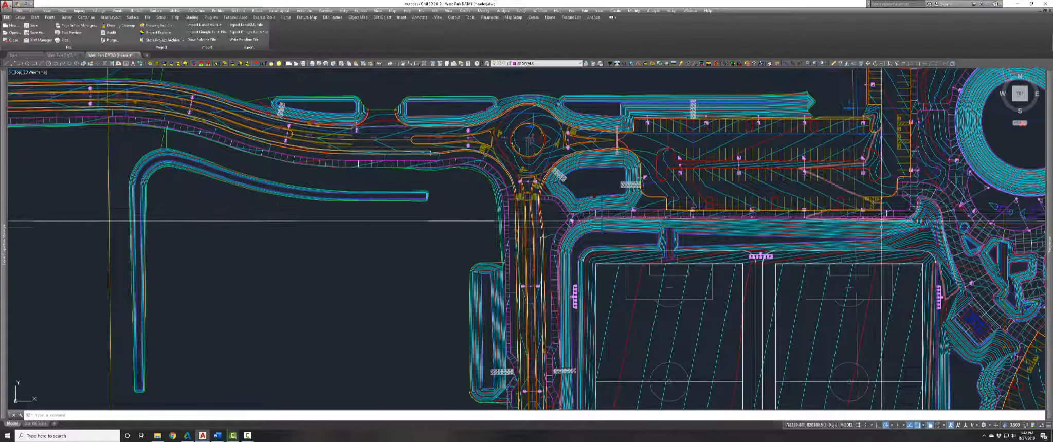
pyautogui.moveTo(960, 221); pyautogui.dragTo(796, 169, button='middle')
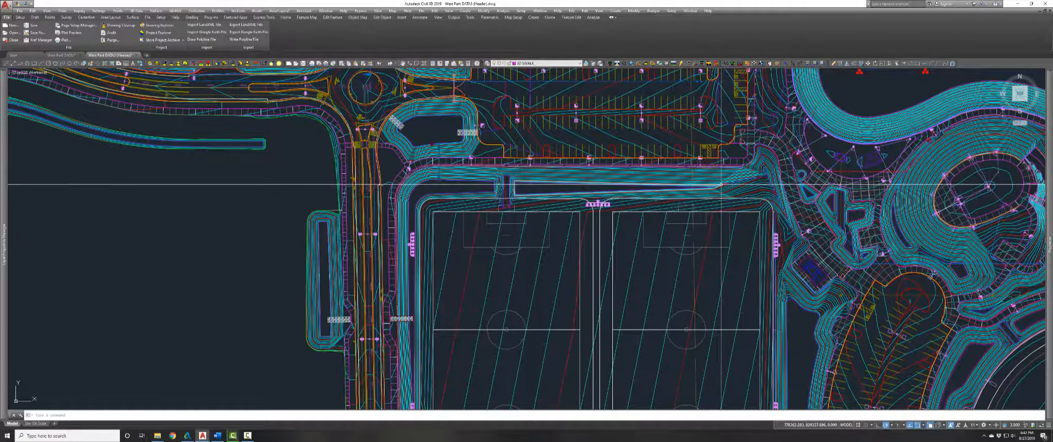
pyautogui.moveTo(477, 186); pyautogui.dragTo(720, 258, button='middle')
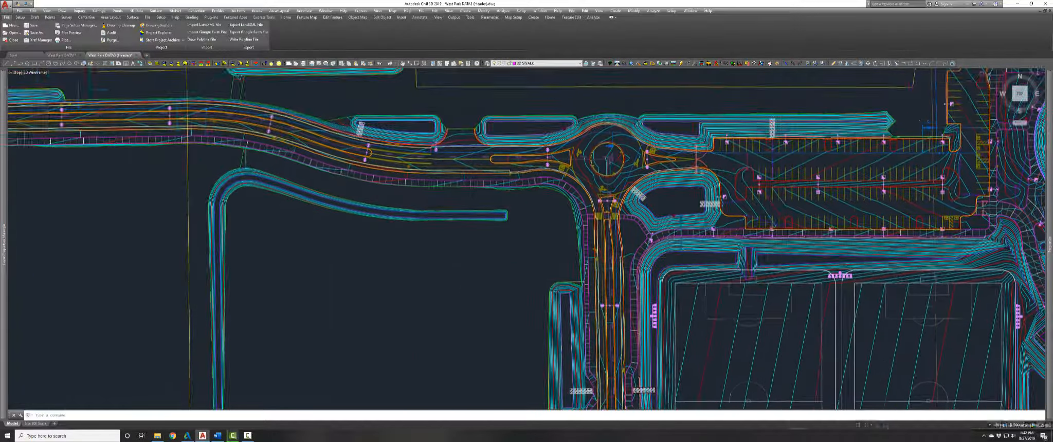
pyautogui.moveTo(438, 195); pyautogui.dragTo(683, 223, button='middle')
pyautogui.moveTo(375, 228); pyautogui.dragTo(733, 236, button='middle')
pyautogui.moveTo(331, 239); pyautogui.dragTo(727, 241, button='middle')
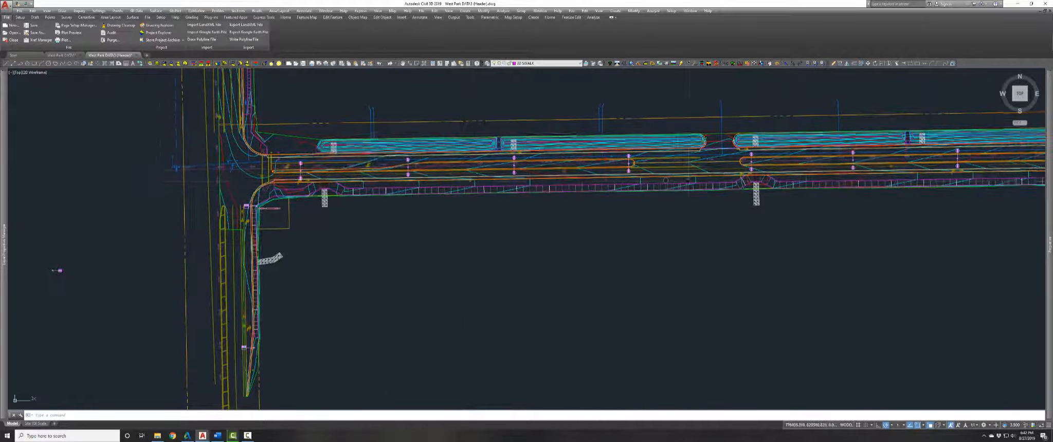
pyautogui.moveTo(700, 185); pyautogui.dragTo(280, 168, button='middle')
pyautogui.moveTo(833, 229); pyautogui.dragTo(429, 173, button='middle')
pyautogui.scroll(-2, 557, 202)
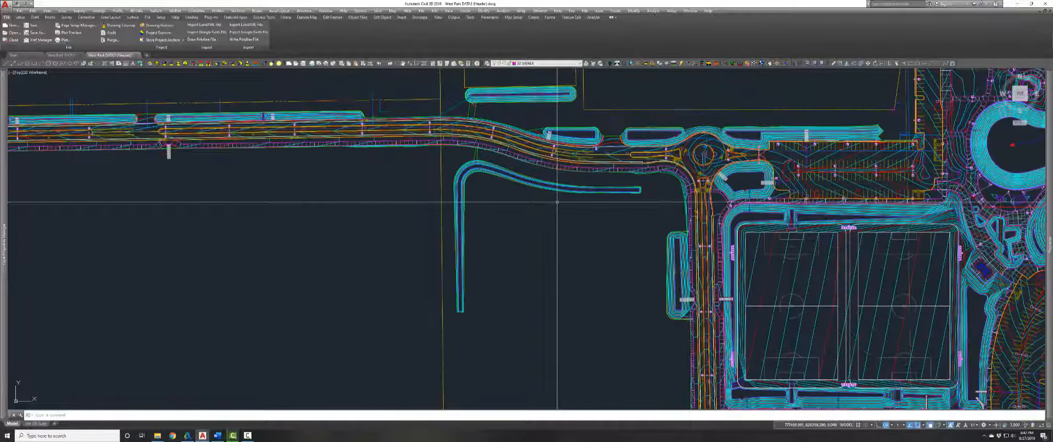
pyautogui.moveTo(658, 307); pyautogui.dragTo(478, 281, button='middle')
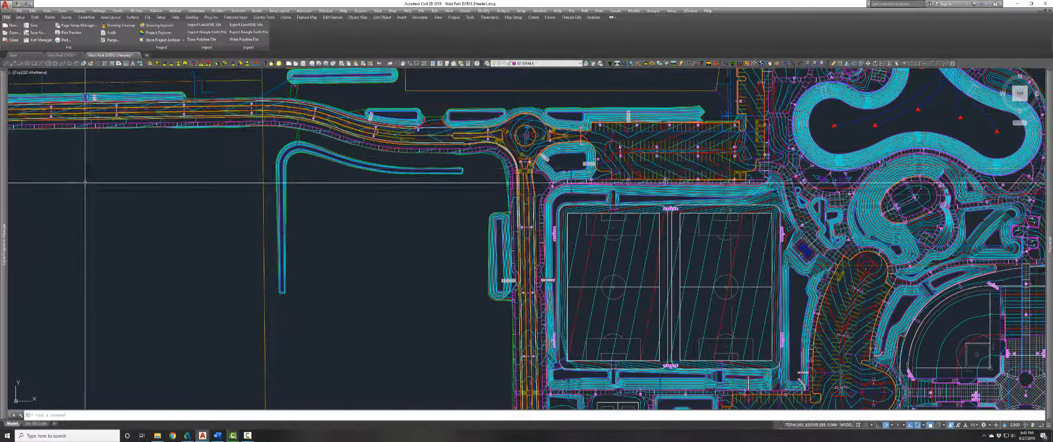
# Open the West Park FG .tin surface file in the 3D surface viewer and set the vertical scale to 3.
pyautogui.click(153, 11)
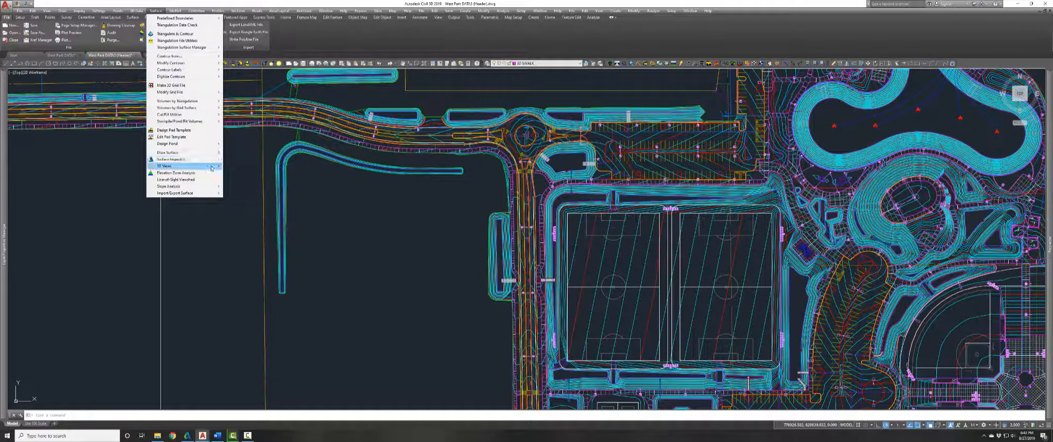
pyautogui.moveTo(212, 168)
pyautogui.click(245, 173)
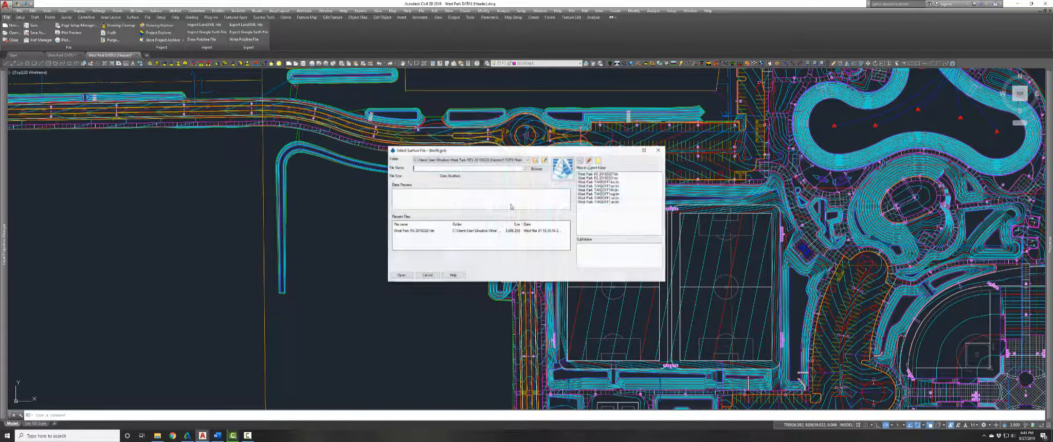
pyautogui.click(610, 179)
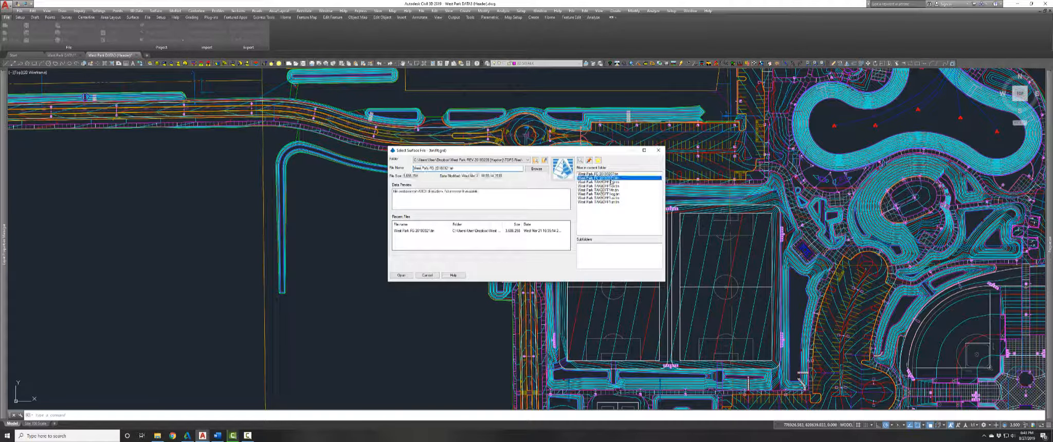
pyautogui.click(402, 276)
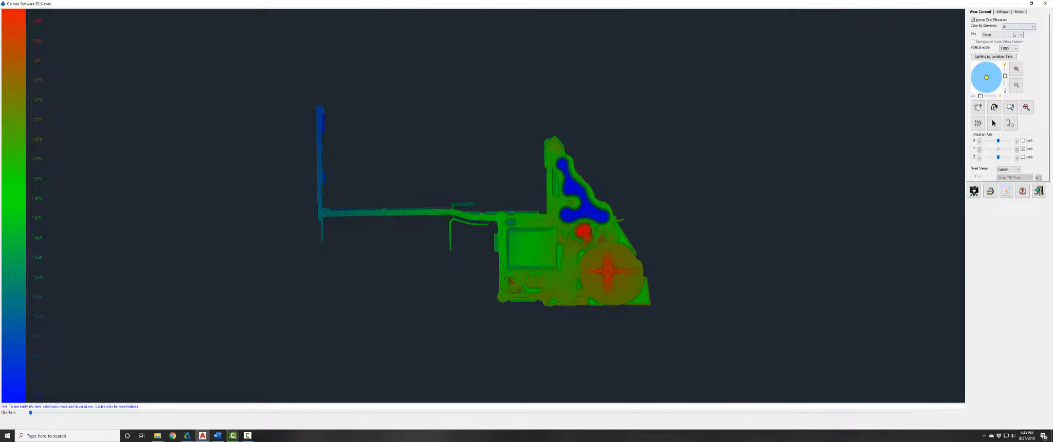
pyautogui.click(1016, 49)
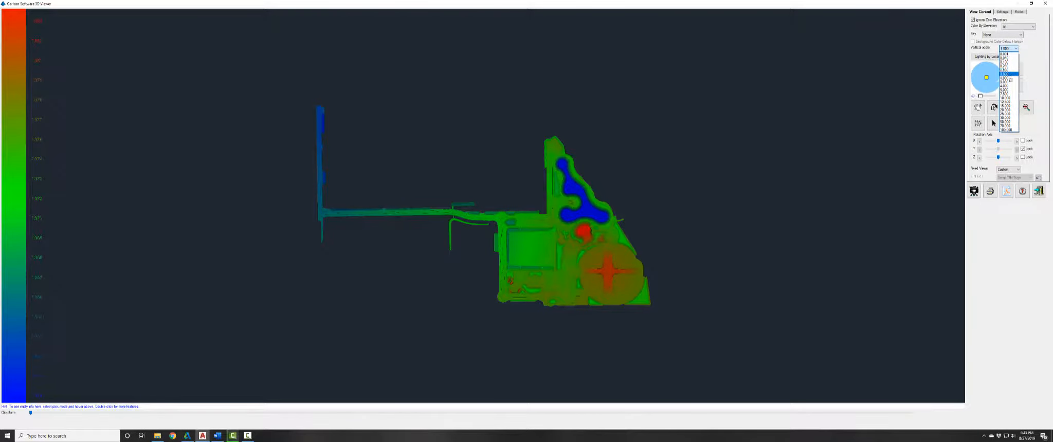
pyautogui.click(1009, 83)
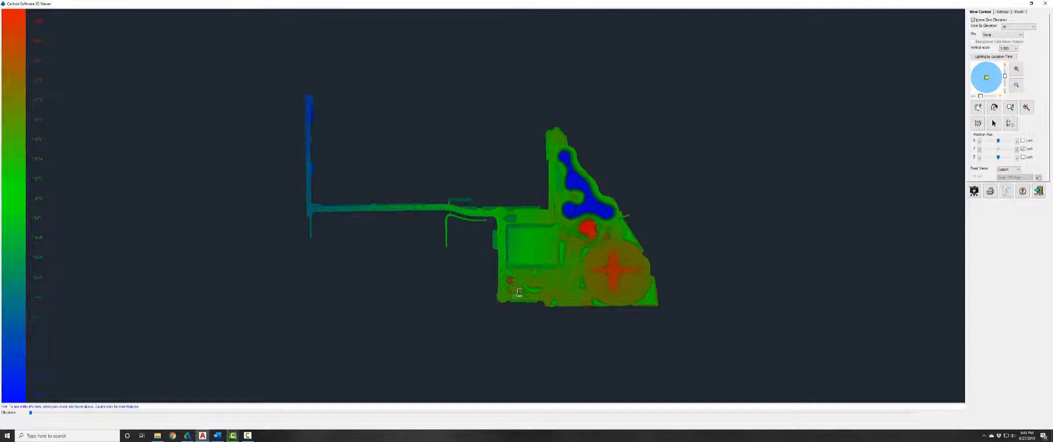
# Examine the 3D surface at the southwest roundabout and along the long western access road with its roadside basins.
pyautogui.scroll(6, 514, 289)
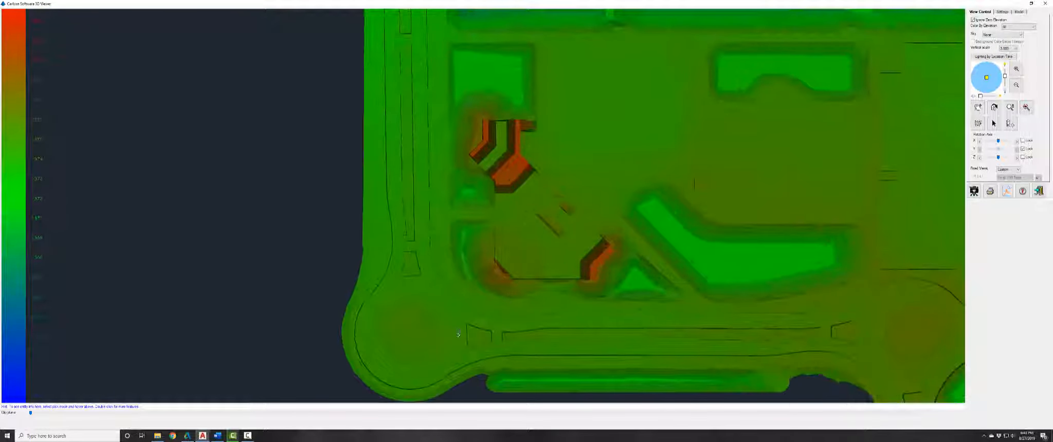
pyautogui.moveTo(450, 329); pyautogui.dragTo(411, 236)
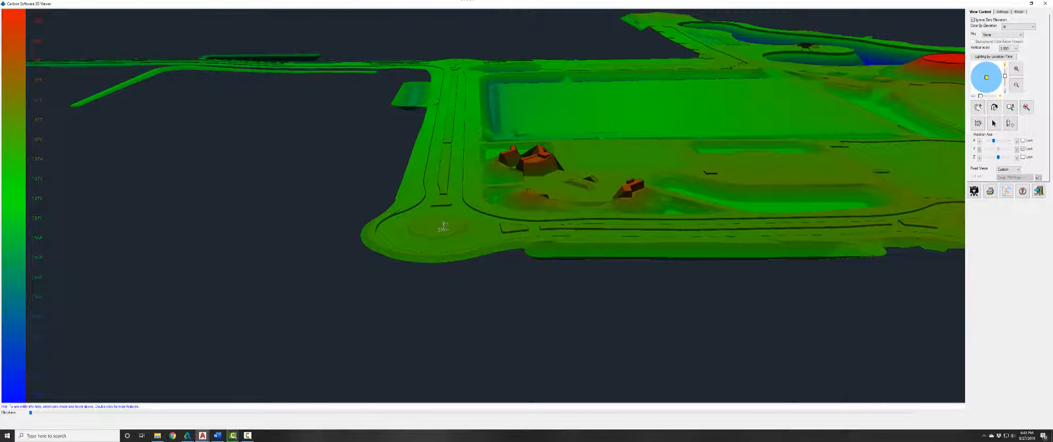
pyautogui.scroll(2, 437, 229)
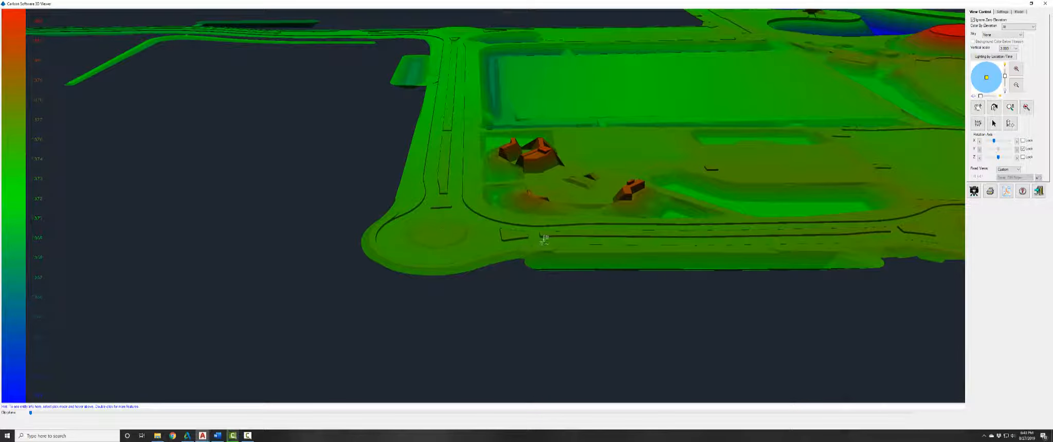
pyautogui.moveTo(545, 240); pyautogui.dragTo(556, 260, button='middle')
pyautogui.moveTo(239, 198); pyautogui.dragTo(474, 310, button='middle')
pyautogui.moveTo(479, 257)
pyautogui.mouseDown(button='middle')
pyautogui.moveTo(611, 310)
pyautogui.moveTo(812, 360)
pyautogui.mouseUp(button='middle')
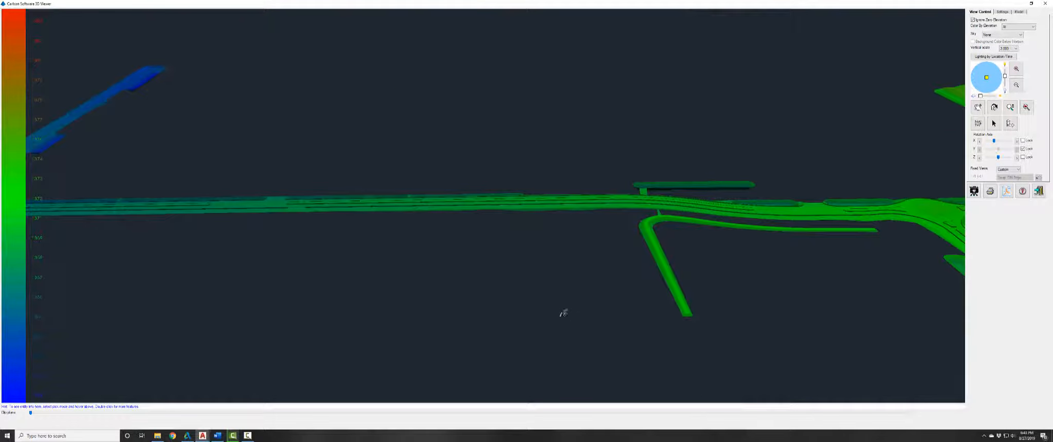
pyautogui.moveTo(563, 313); pyautogui.dragTo(379, 313)
pyautogui.moveTo(408, 202); pyautogui.dragTo(425, 256)
pyautogui.moveTo(204, 212); pyautogui.dragTo(866, 184, button='middle')
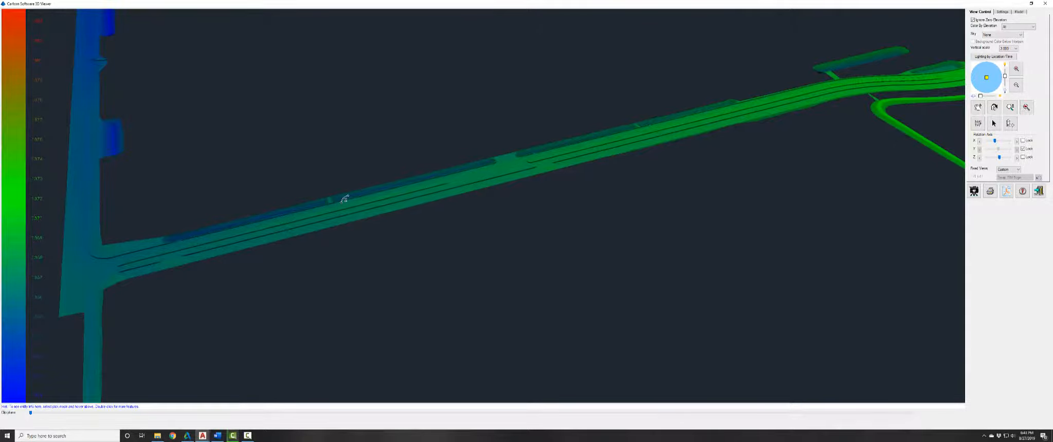
pyautogui.scroll(5, 344, 199)
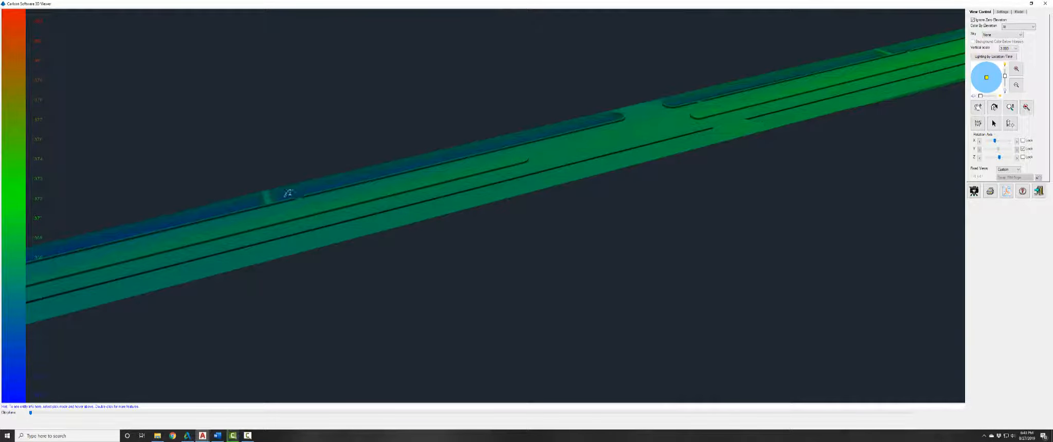
pyautogui.scroll(4, 703, 103)
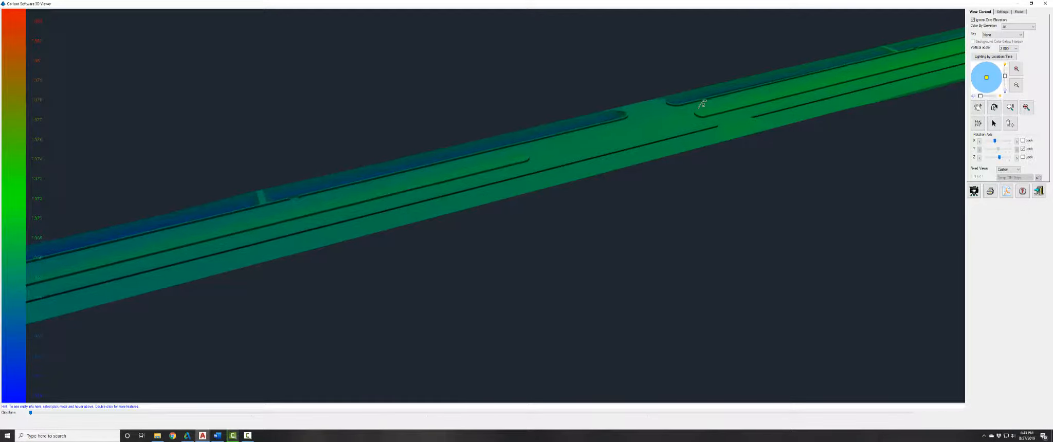
pyautogui.scroll(-1, 773, 100)
pyautogui.scroll(-5, 774, 101)
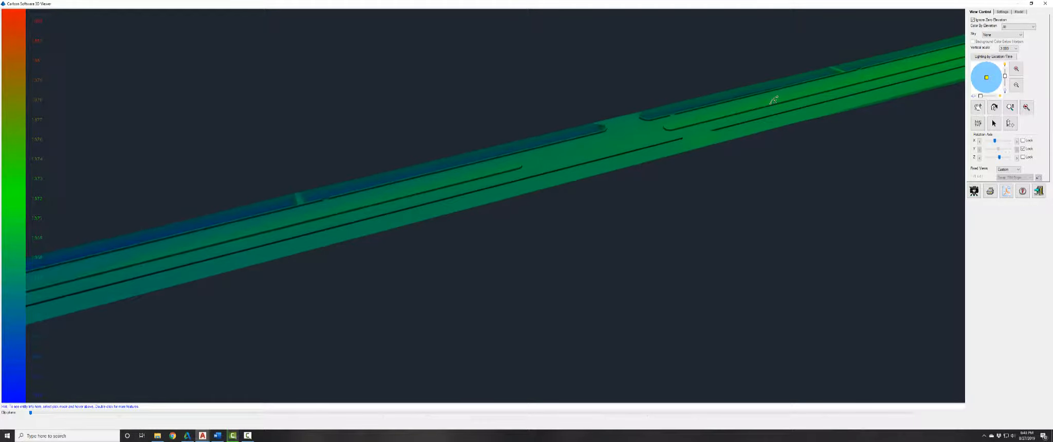
pyautogui.moveTo(788, 113); pyautogui.dragTo(751, 123)
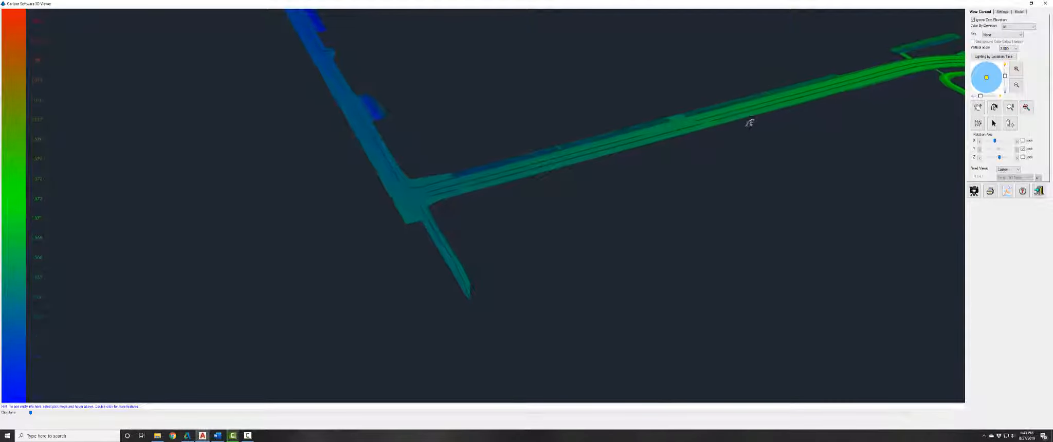
# Examine the 3D surface around the sports field, the red building mounds and the adjoining corner roundabout from a low angle.
pyautogui.moveTo(870, 106); pyautogui.dragTo(415, 314)
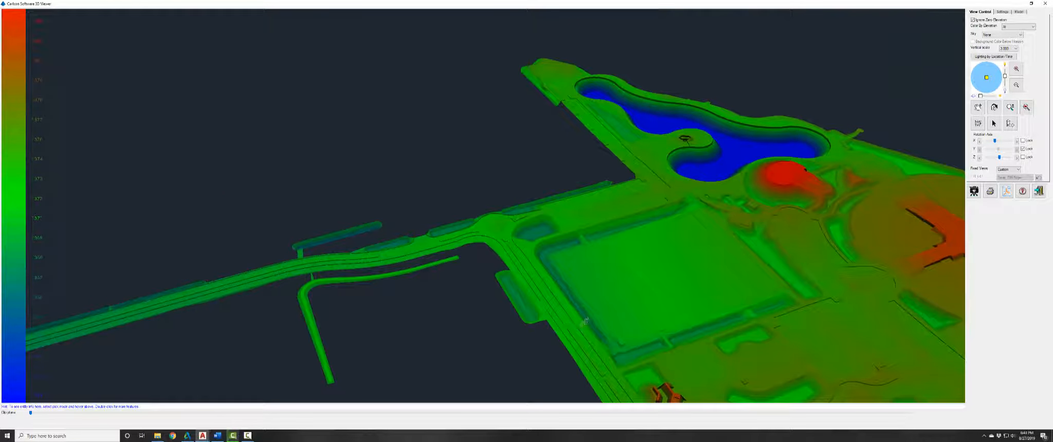
pyautogui.moveTo(585, 321); pyautogui.dragTo(503, 122)
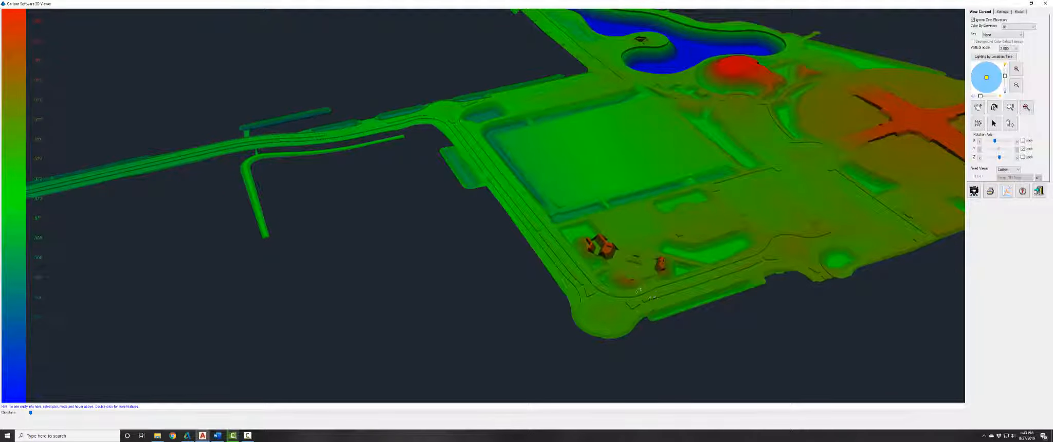
pyautogui.scroll(5, 639, 291)
pyautogui.moveTo(634, 273); pyautogui.dragTo(564, 274)
pyautogui.moveTo(553, 210); pyautogui.dragTo(559, 194)
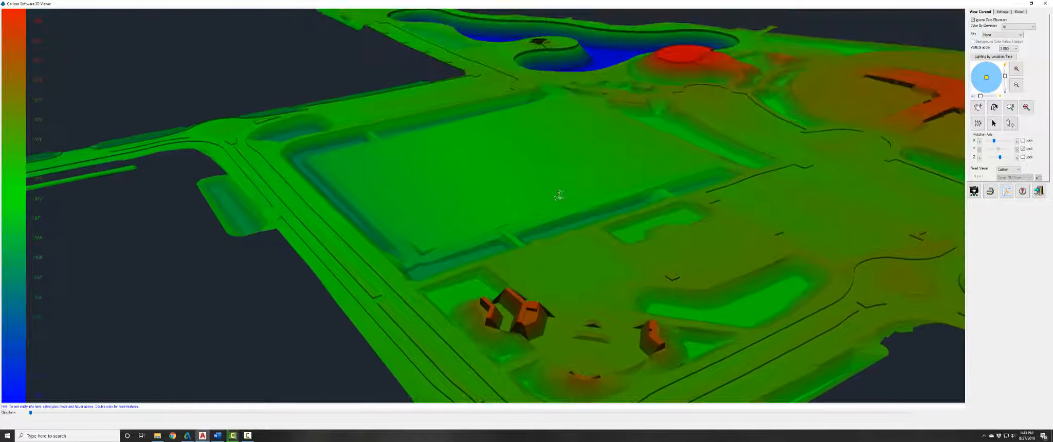
pyautogui.moveTo(579, 340); pyautogui.dragTo(582, 219, button='middle')
pyautogui.scroll(2, 566, 307)
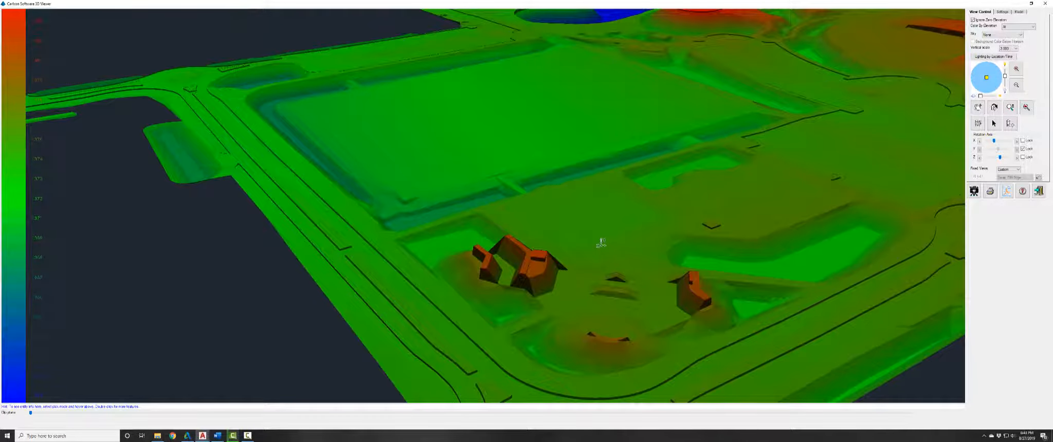
pyautogui.moveTo(601, 243); pyautogui.dragTo(564, 36)
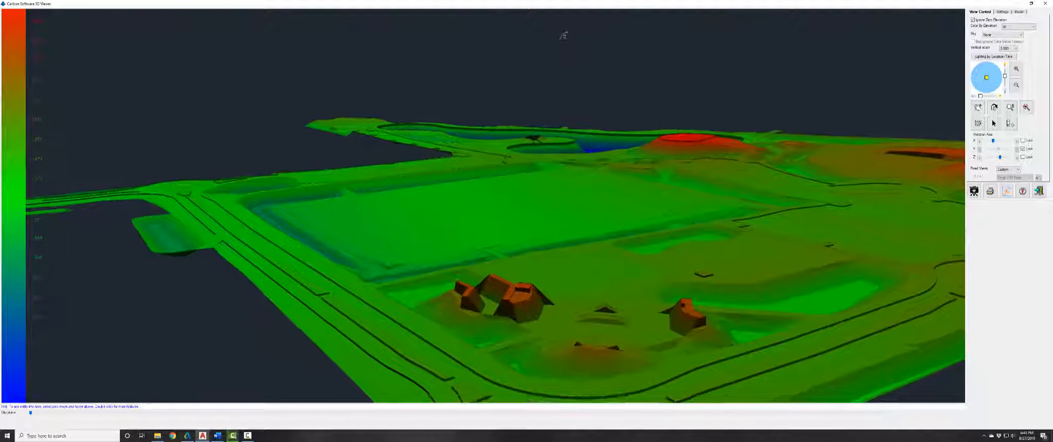
pyautogui.moveTo(547, 298); pyautogui.dragTo(537, 241, button='middle')
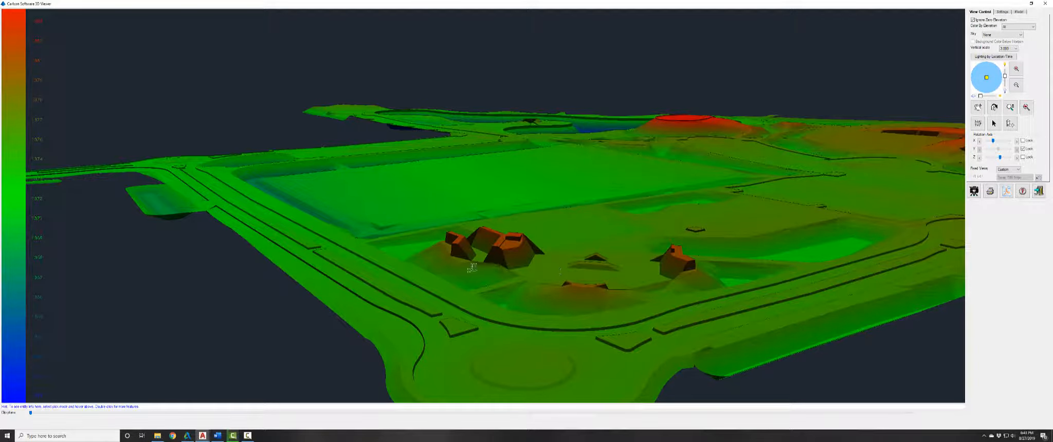
pyautogui.moveTo(719, 337); pyautogui.dragTo(739, 319)
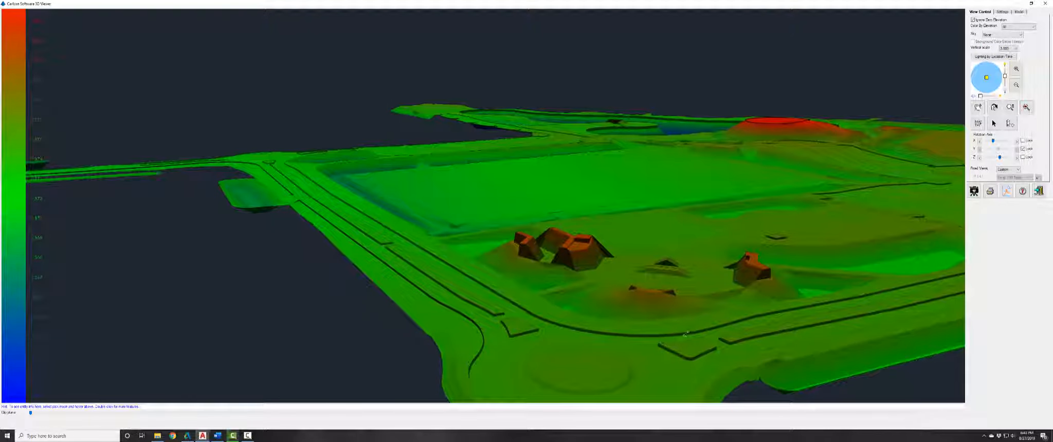
pyautogui.moveTo(740, 318); pyautogui.dragTo(534, 201, button='middle')
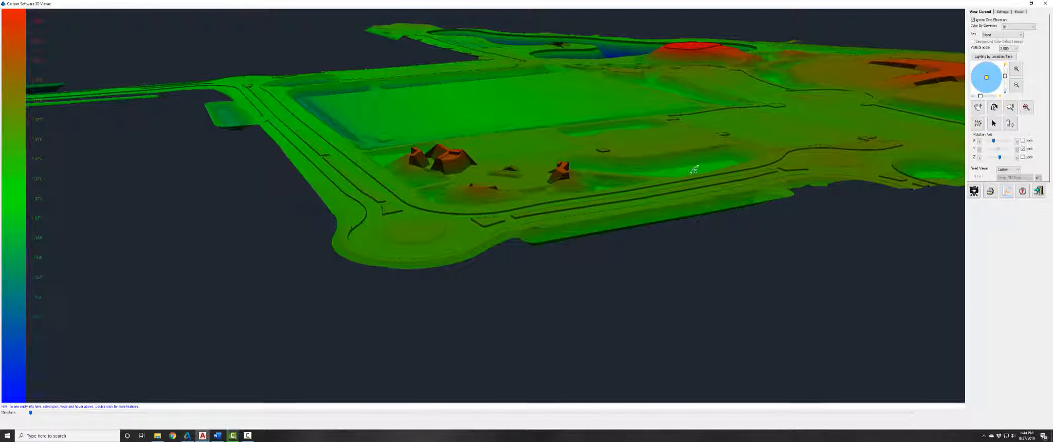
# Examine the basins, curbs and traffic islands around the second roundabout on the southern road in 3D.
pyautogui.moveTo(694, 170); pyautogui.dragTo(415, 279, button='middle')
pyautogui.scroll(2, 526, 230)
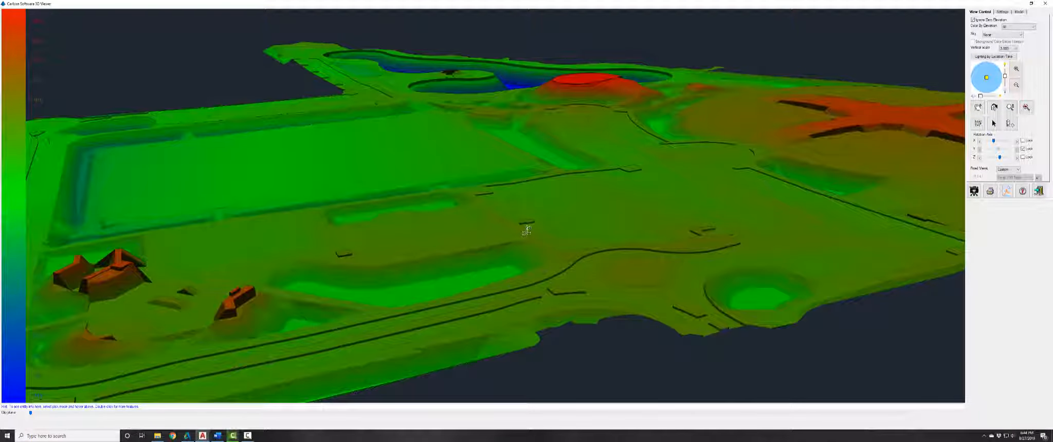
pyautogui.scroll(2, 527, 230)
pyautogui.moveTo(777, 331); pyautogui.dragTo(734, 352)
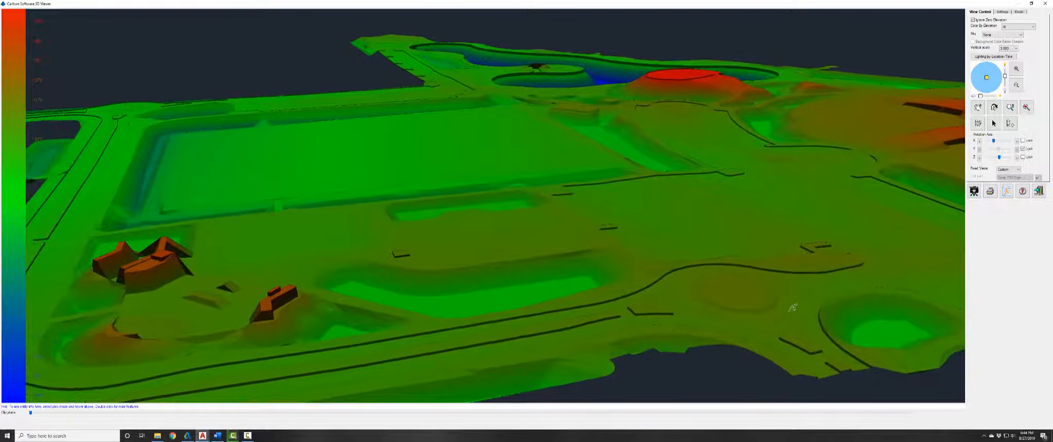
pyautogui.moveTo(793, 308); pyautogui.dragTo(612, 249, button='middle')
pyautogui.moveTo(612, 249); pyautogui.dragTo(572, 354)
pyautogui.moveTo(494, 216); pyautogui.dragTo(337, 183, button='middle')
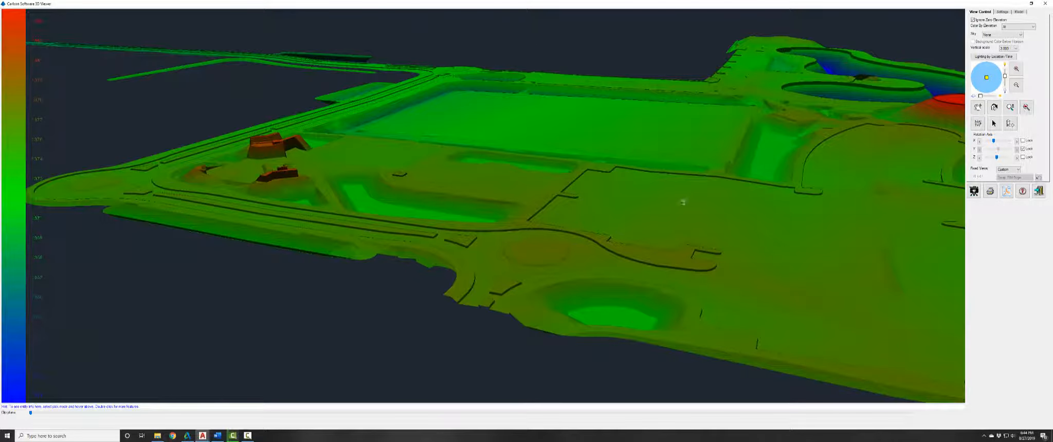
pyautogui.scroll(5, 683, 202)
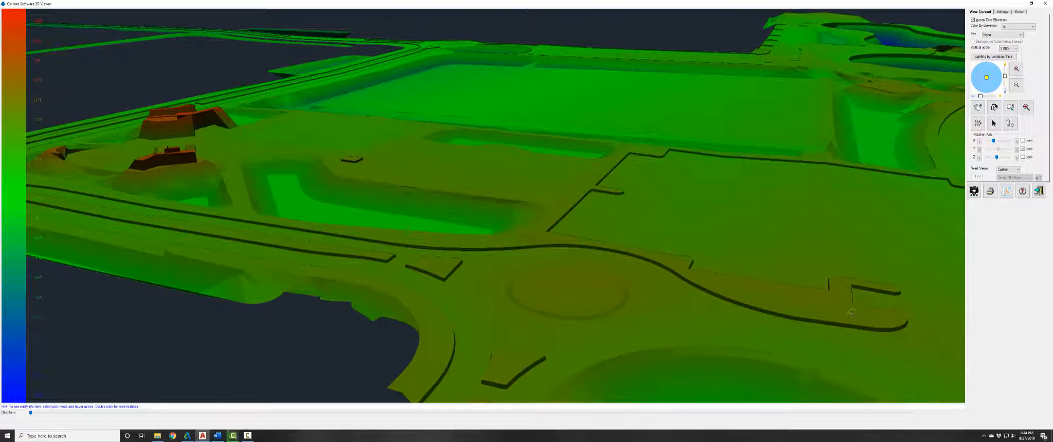
# Examine the parking lot curbs, drainage basins and building pads between the roundabout and the red oval mound in 3D.
pyautogui.moveTo(888, 286); pyautogui.dragTo(574, 177, button='middle')
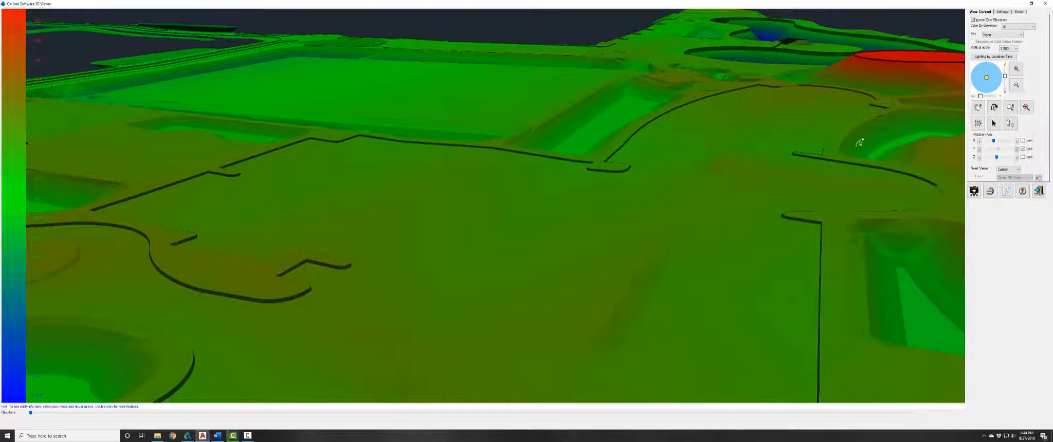
pyautogui.moveTo(860, 143); pyautogui.dragTo(457, 188, button='middle')
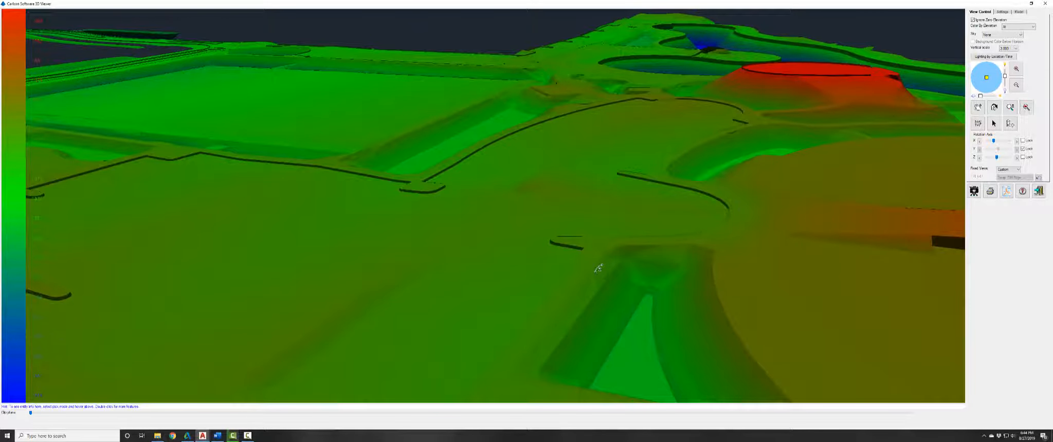
pyautogui.scroll(-2, 775, 184)
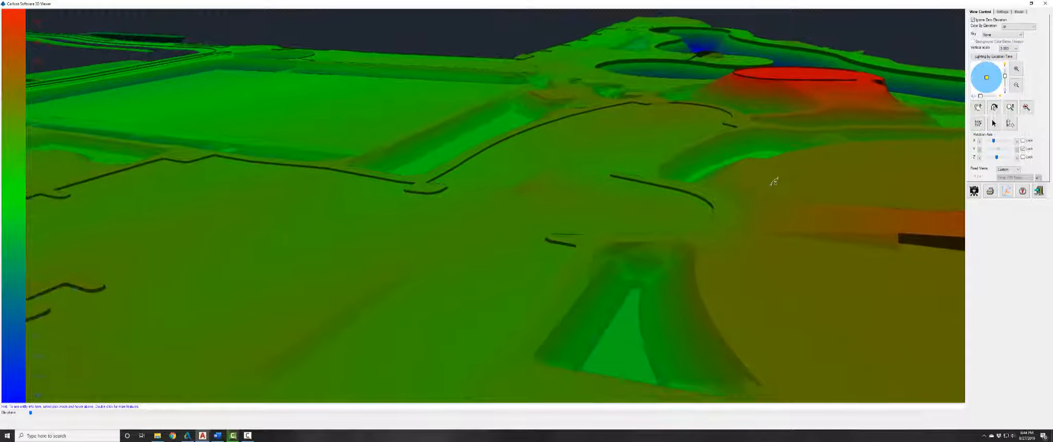
pyautogui.moveTo(789, 134); pyautogui.dragTo(487, 258, button='middle')
pyautogui.moveTo(761, 147); pyautogui.dragTo(467, 241, button='middle')
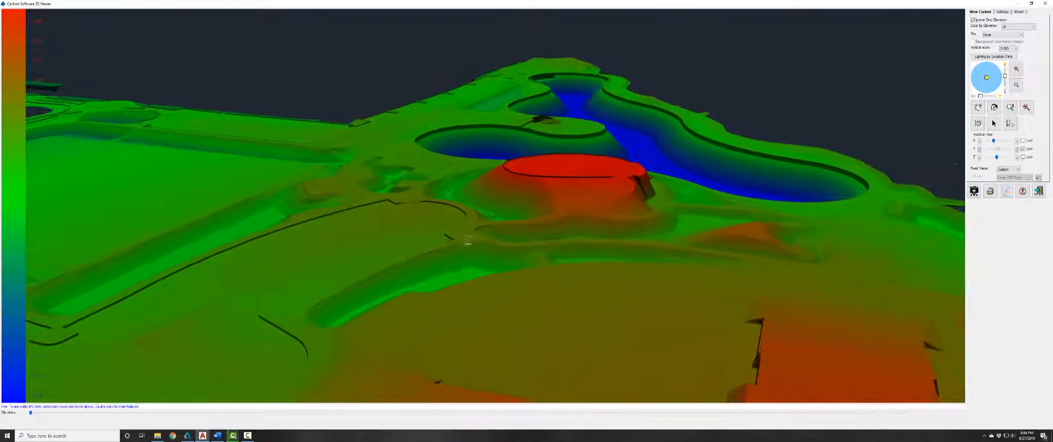
pyautogui.scroll(1, 642, 190)
pyautogui.scroll(3, 643, 190)
pyautogui.moveTo(645, 191); pyautogui.dragTo(529, 226, button='middle')
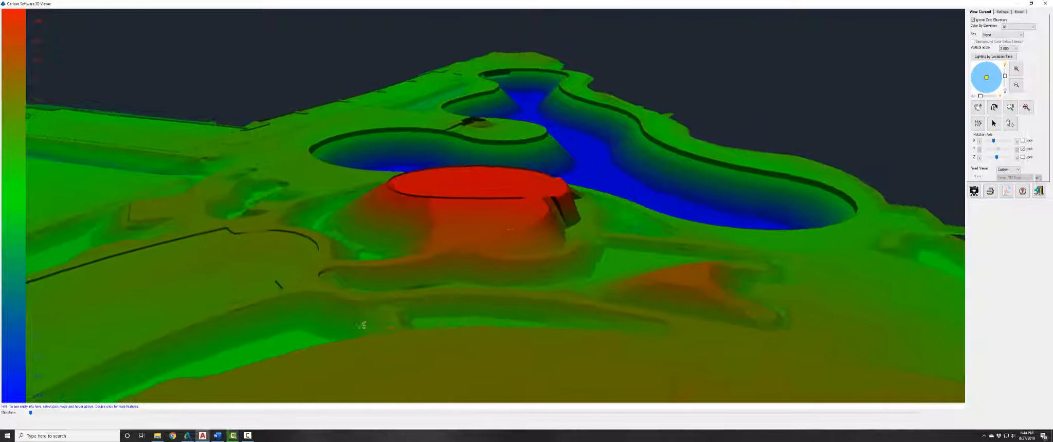
# Examine the red oval mound, the adjoining sports field and the distant access road in the 3D surface.
pyautogui.moveTo(484, 185); pyautogui.dragTo(738, 359, button='middle')
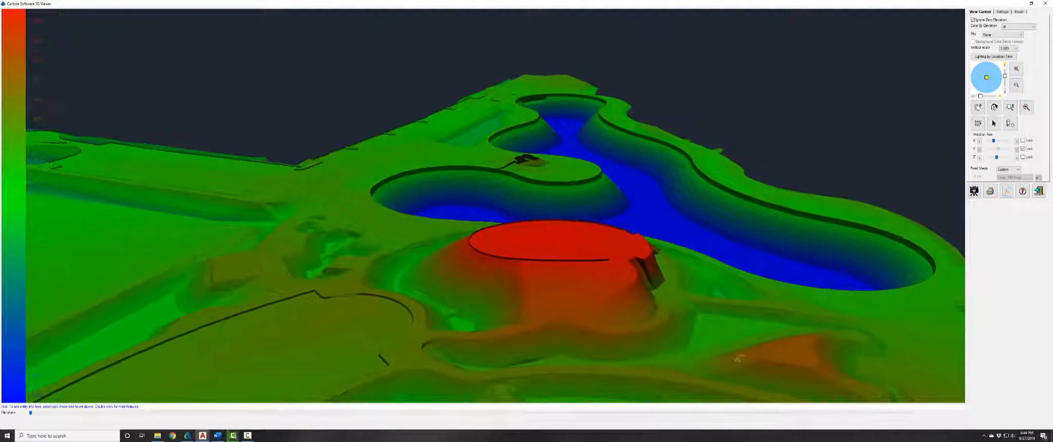
pyautogui.scroll(5, 525, 169)
pyautogui.moveTo(500, 195); pyautogui.dragTo(989, 316, button='middle')
pyautogui.scroll(-5, 727, 208)
pyautogui.moveTo(639, 215); pyautogui.dragTo(925, 247, button='middle')
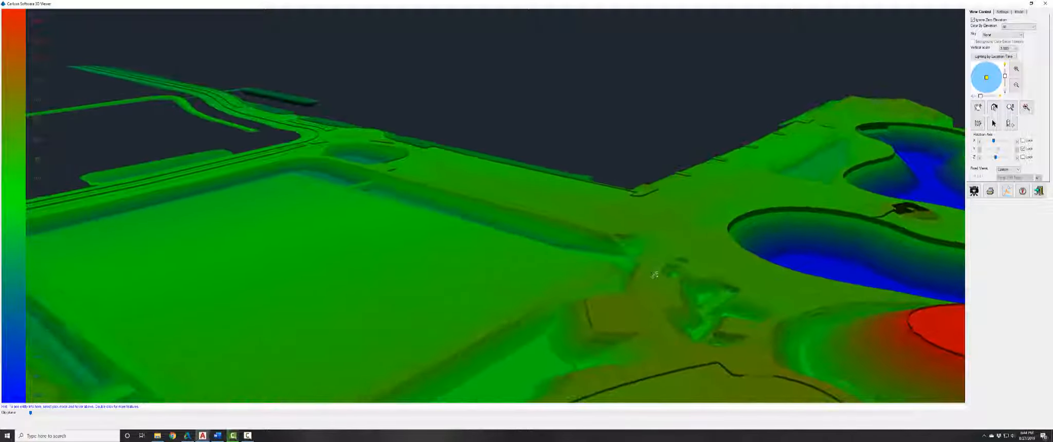
pyautogui.moveTo(728, 267); pyautogui.dragTo(805, 190)
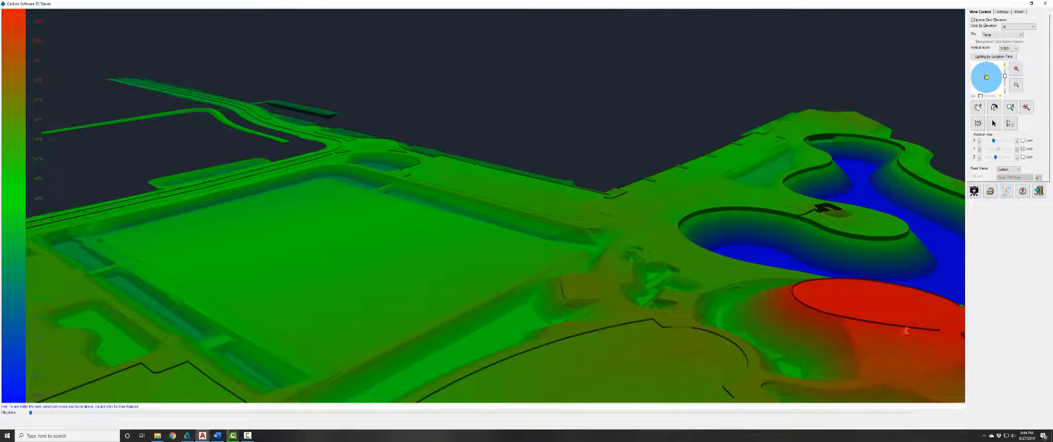
pyautogui.moveTo(910, 313); pyautogui.dragTo(609, 175, button='middle')
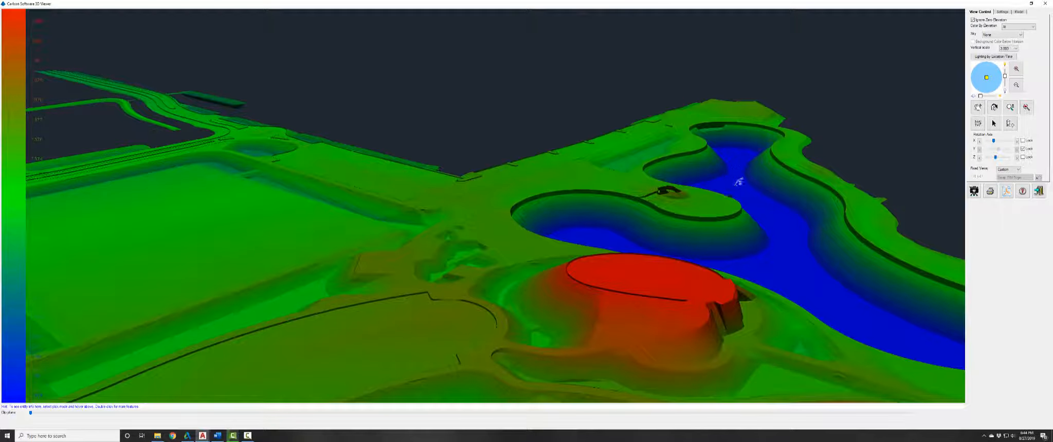
pyautogui.moveTo(443, 163); pyautogui.dragTo(439, 271)
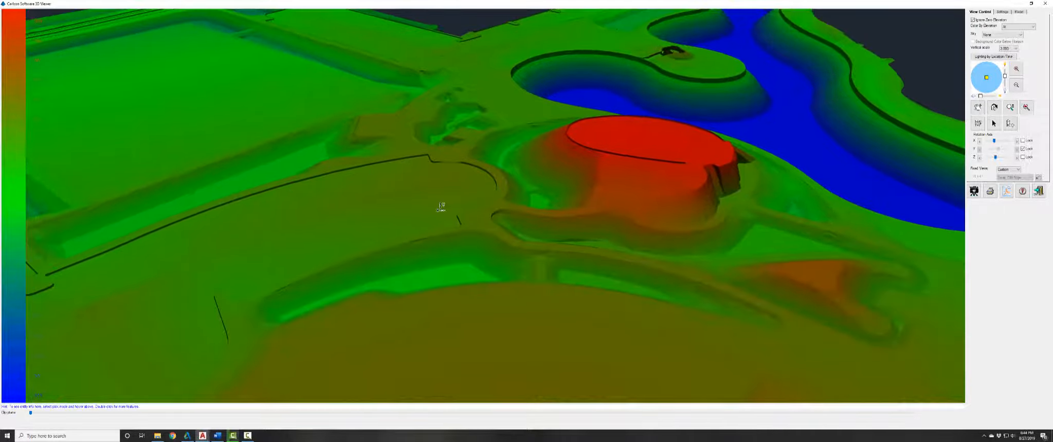
# Examine the pond's banks and the peninsula with its ring-shaped wall up close in the 3D surface.
pyautogui.moveTo(654, 88); pyautogui.dragTo(499, 213, button='middle')
pyautogui.scroll(5, 499, 211)
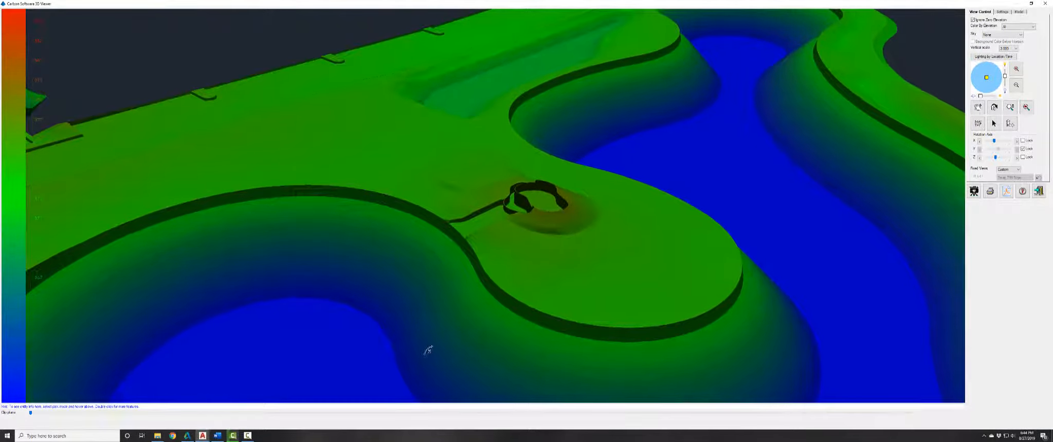
pyautogui.moveTo(428, 351); pyautogui.dragTo(603, 235)
pyautogui.scroll(-5, 614, 235)
pyautogui.moveTo(542, 339); pyautogui.dragTo(850, 255)
pyautogui.scroll(5, 409, 209)
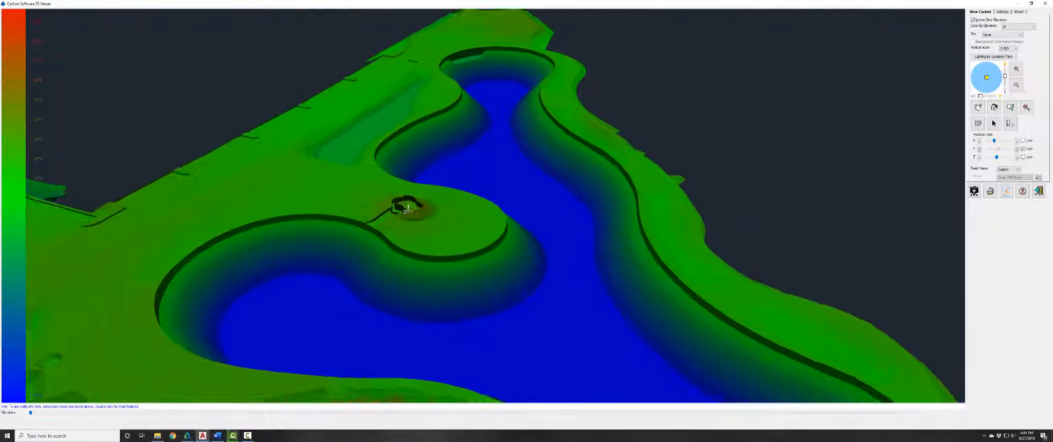
pyautogui.moveTo(342, 252); pyautogui.dragTo(1011, 240)
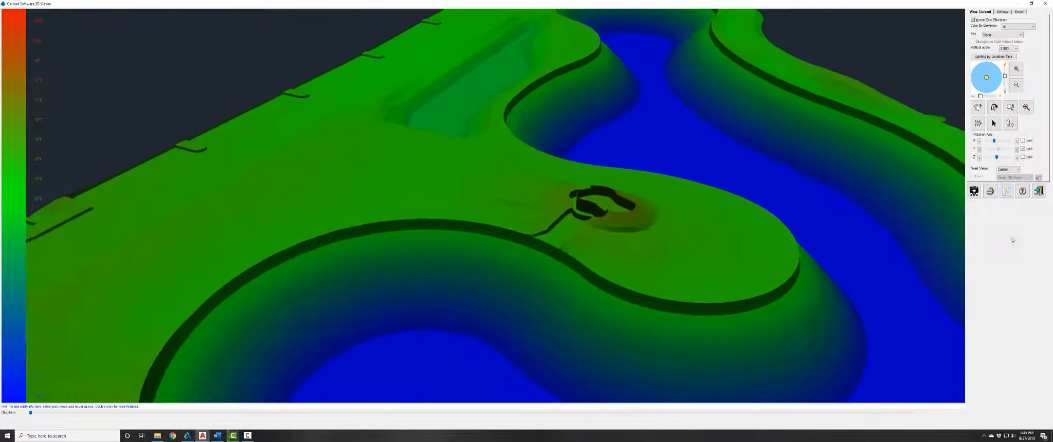
pyautogui.scroll(5, 582, 202)
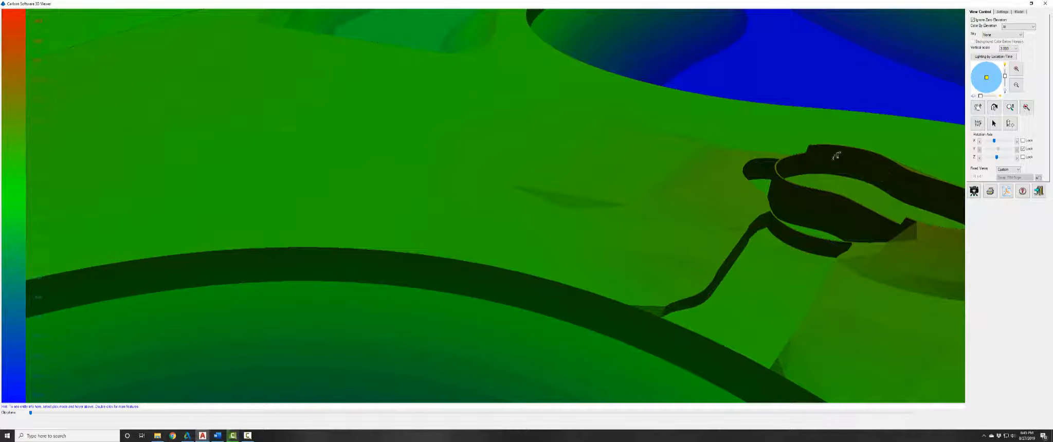
pyautogui.scroll(-10, 825, 243)
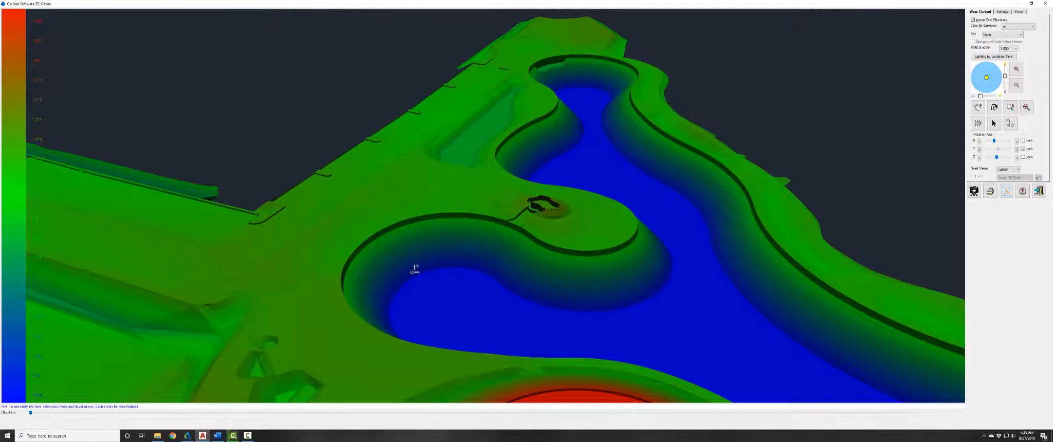
pyautogui.moveTo(415, 269); pyautogui.dragTo(506, 224)
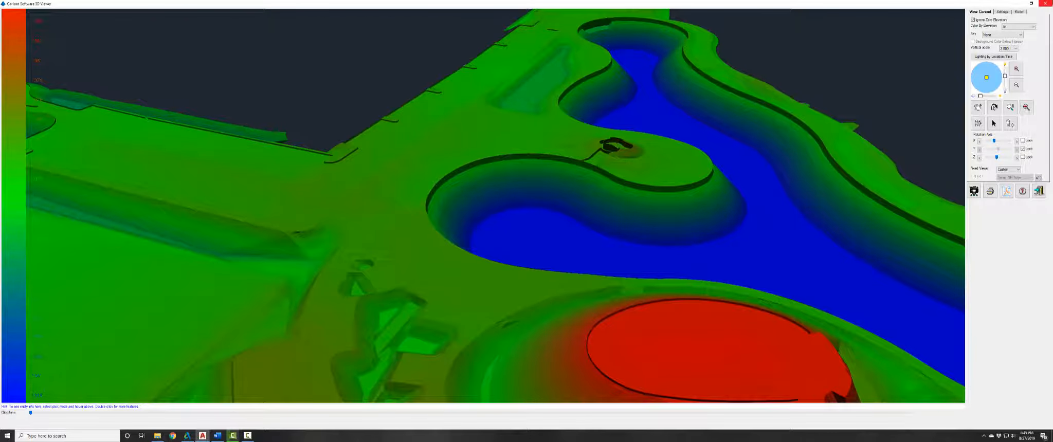
# Close the 3D surface viewer and turn on the finished surface triangulation layer in the site plan.
pyautogui.click(1046, 4)
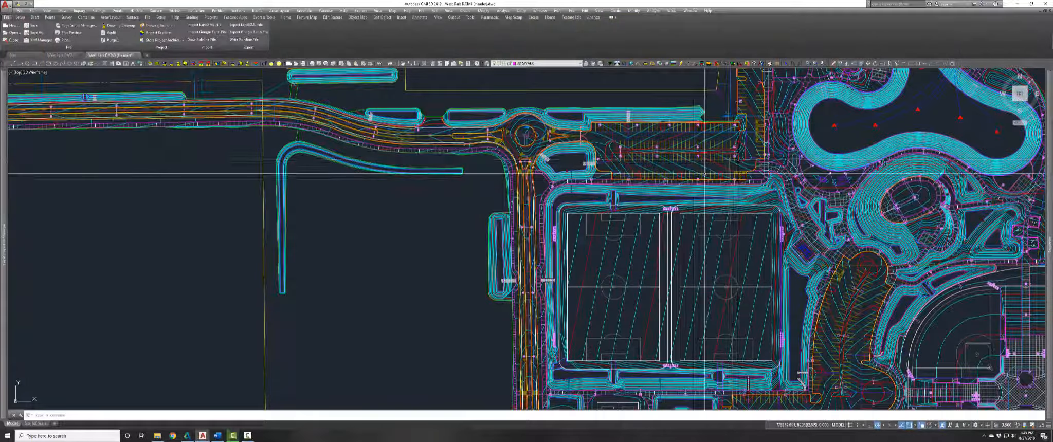
pyautogui.scroll(-2, 483, 237)
pyautogui.scroll(6, 653, 198)
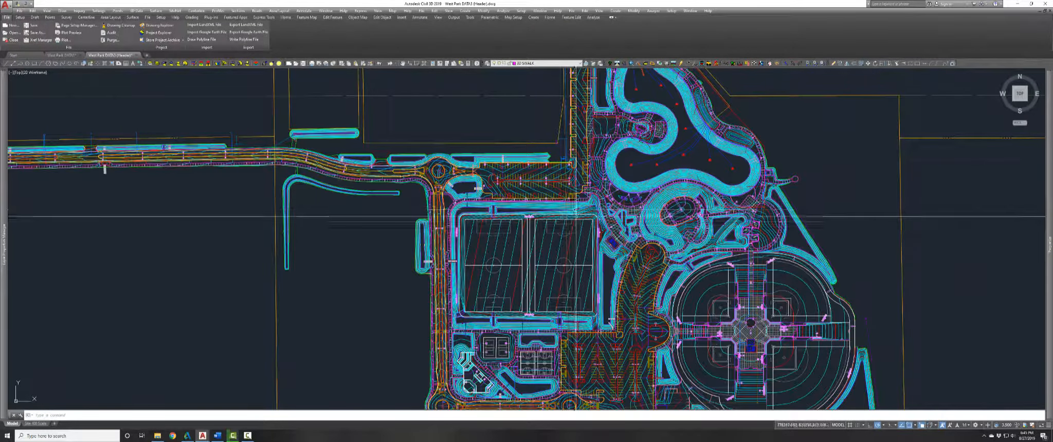
pyautogui.moveTo(2, 251)
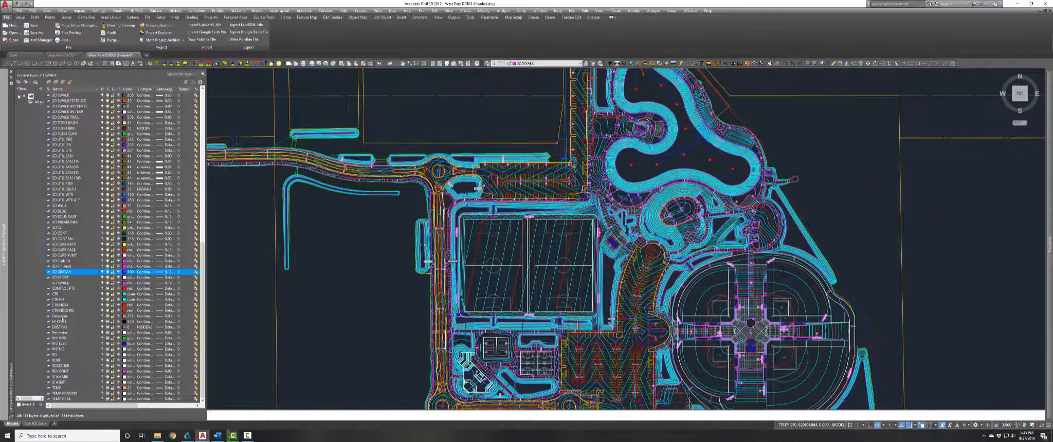
pyautogui.click(102, 266)
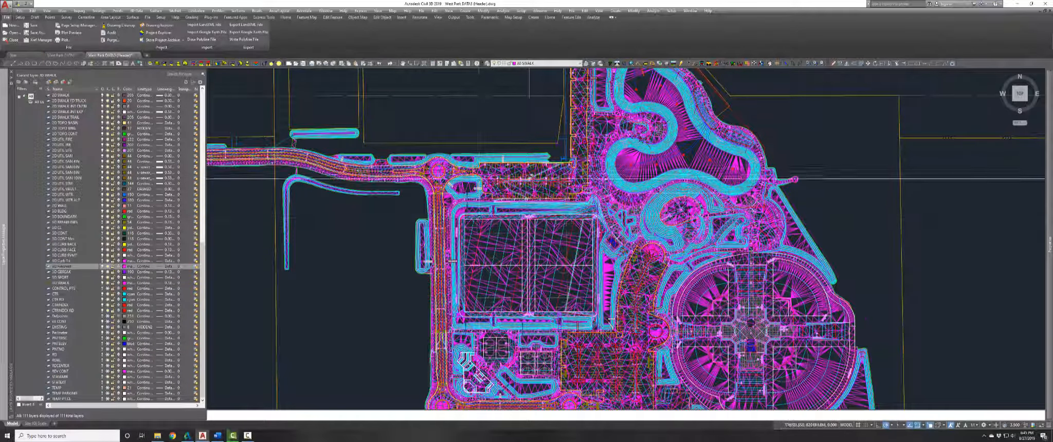
# Turn off the CTR and CTRINDEX contour layers.
pyautogui.moveTo(4, 248)
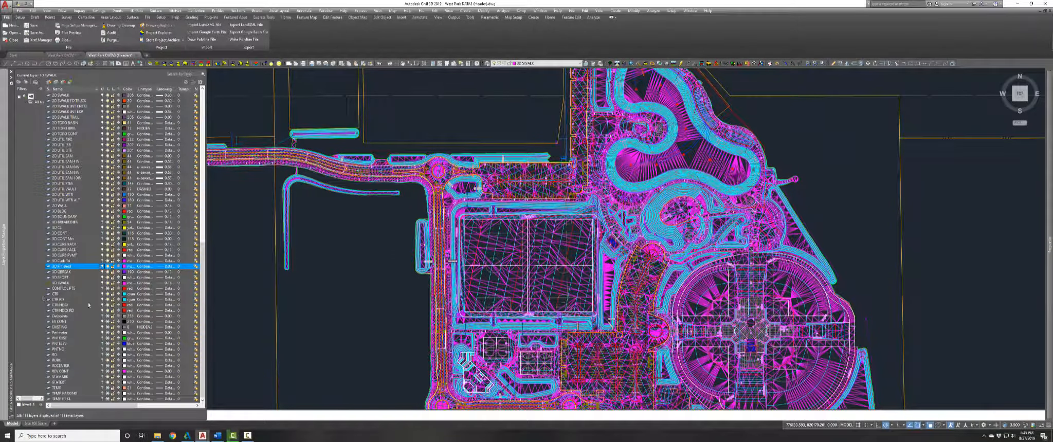
pyautogui.click(102, 294)
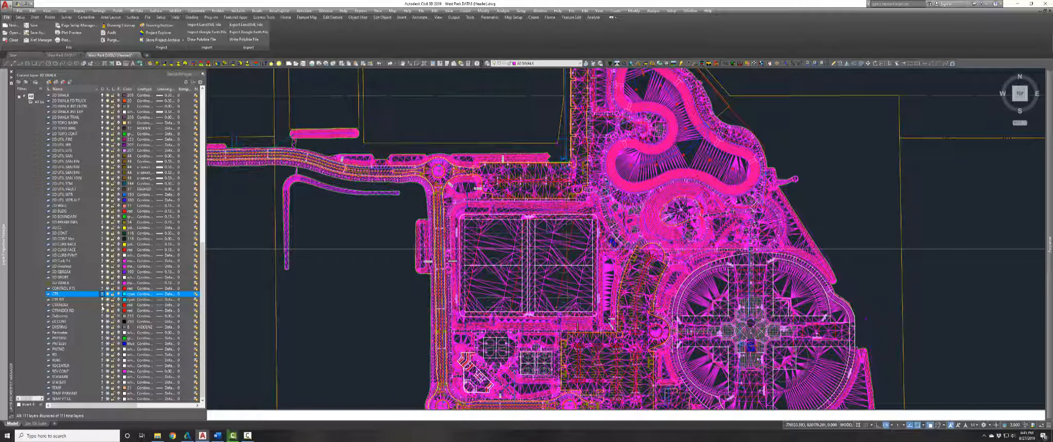
pyautogui.click(102, 305)
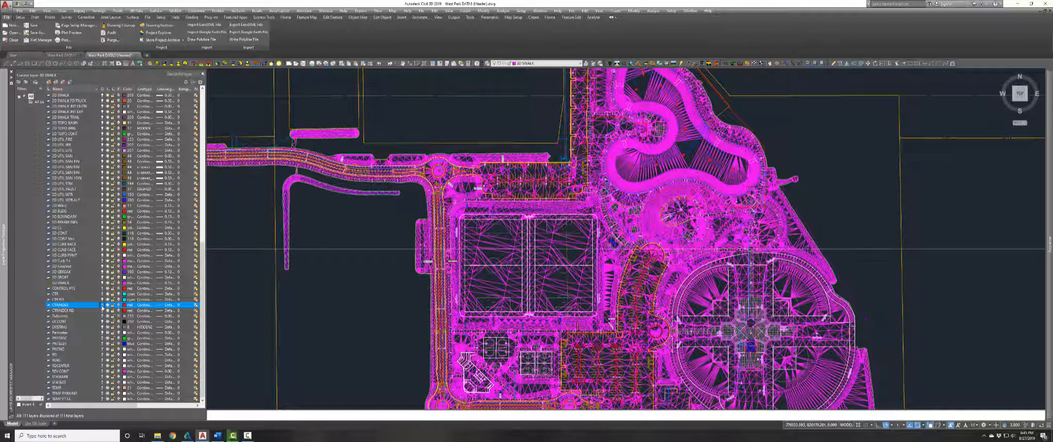
# Examine the surface triangulation in plan around the pond edge, the oval mound and the sports field's corner.
pyautogui.scroll(4, 633, 183)
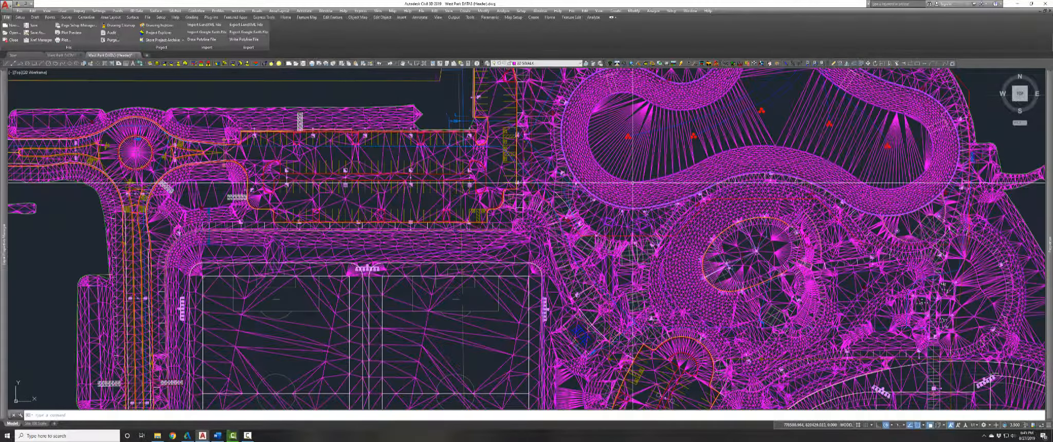
pyautogui.moveTo(679, 234); pyautogui.dragTo(682, 215, button='middle')
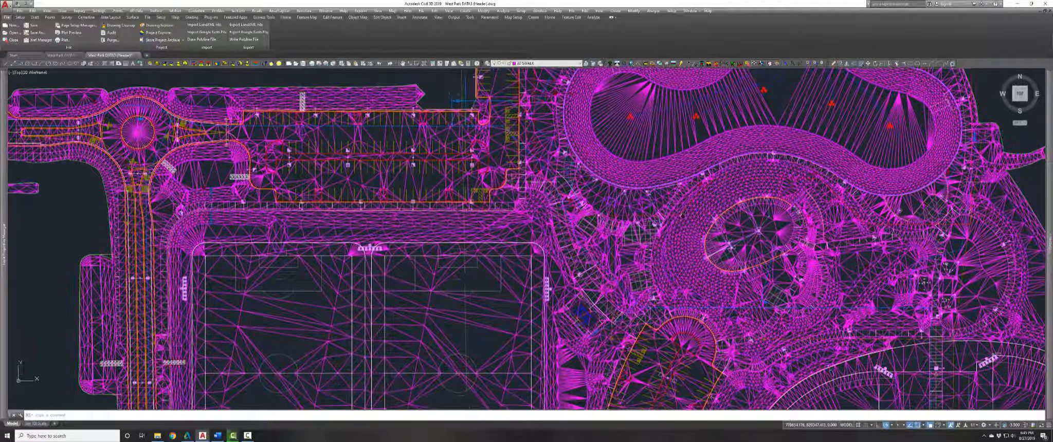
pyautogui.scroll(5, 632, 172)
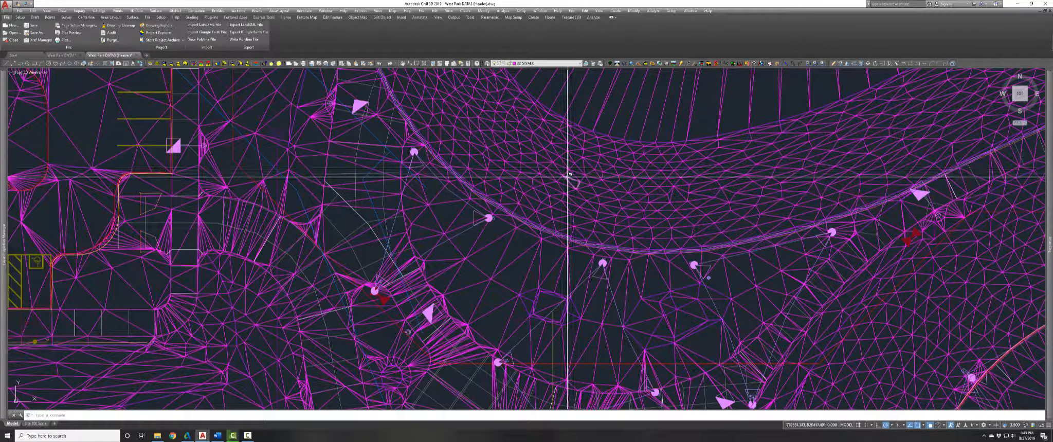
pyautogui.scroll(-5, 568, 175)
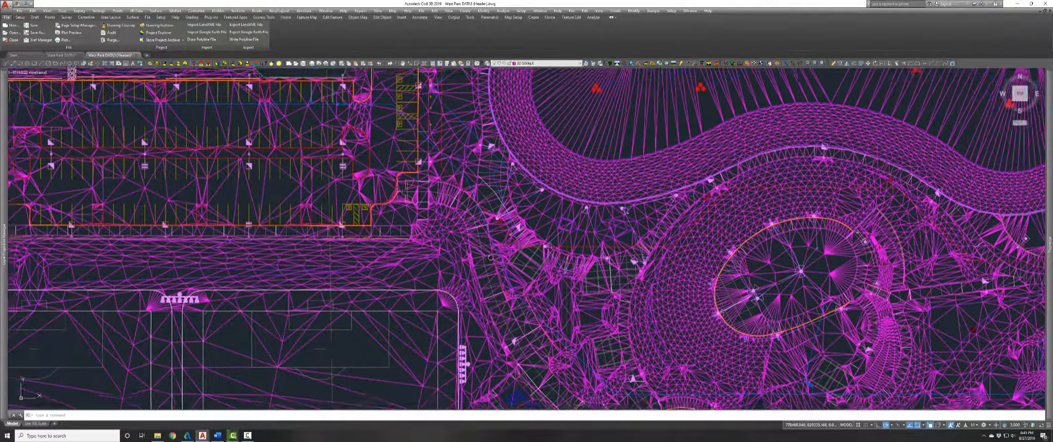
pyautogui.moveTo(490, 257)
pyautogui.mouseDown(button='middle')
pyautogui.moveTo(481, 194)
pyautogui.moveTo(460, 167)
pyautogui.mouseUp(button='middle')
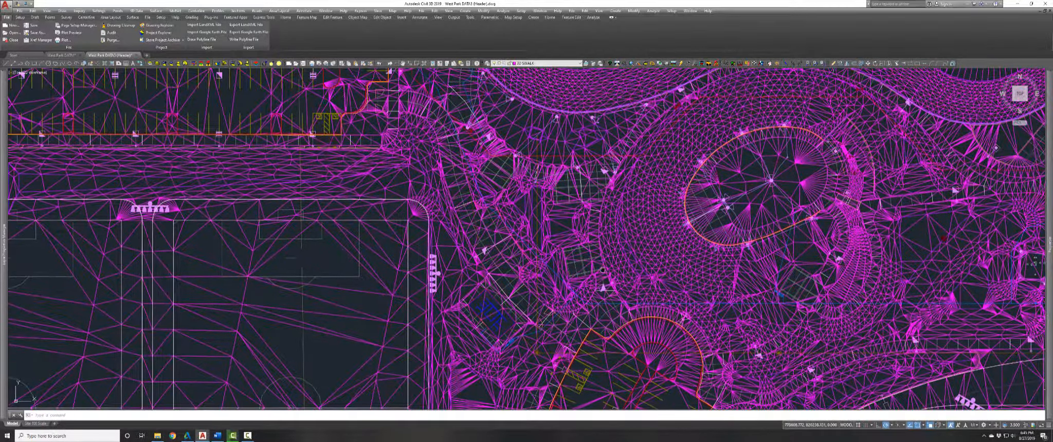
pyautogui.moveTo(602, 377); pyautogui.dragTo(645, 173, button='middle')
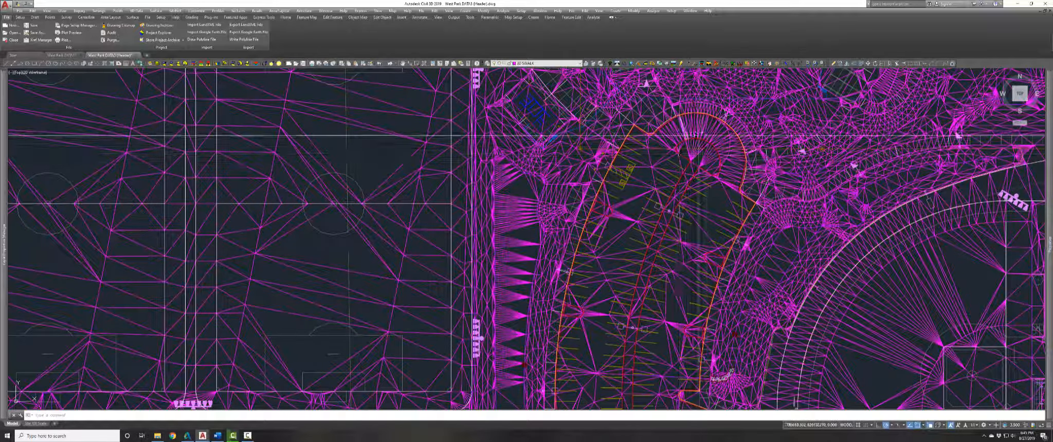
# Examine the triangulation in plan across the curved parking lot, its curb islands and the neighbouring field edge.
pyautogui.scroll(4, 692, 133)
pyautogui.scroll(2, 692, 133)
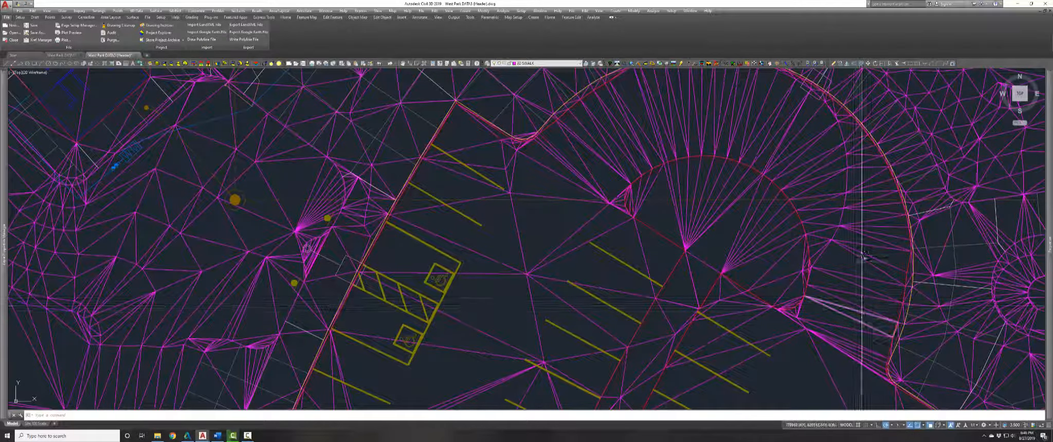
pyautogui.scroll(-6, 858, 293)
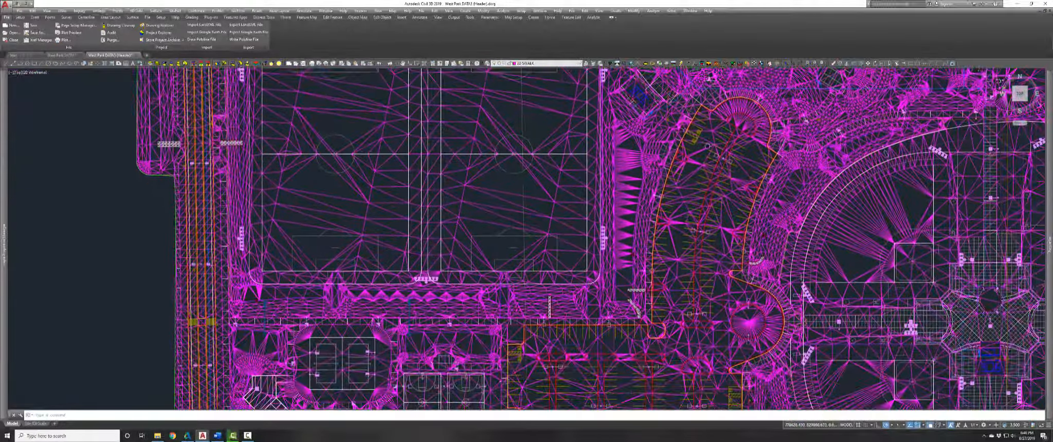
pyautogui.moveTo(708, 146); pyautogui.dragTo(632, 91, button='middle')
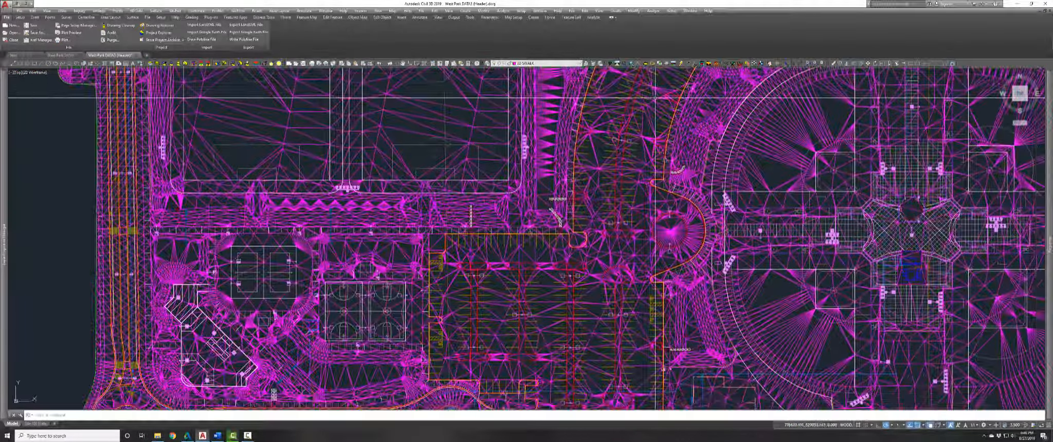
pyautogui.scroll(7, 584, 123)
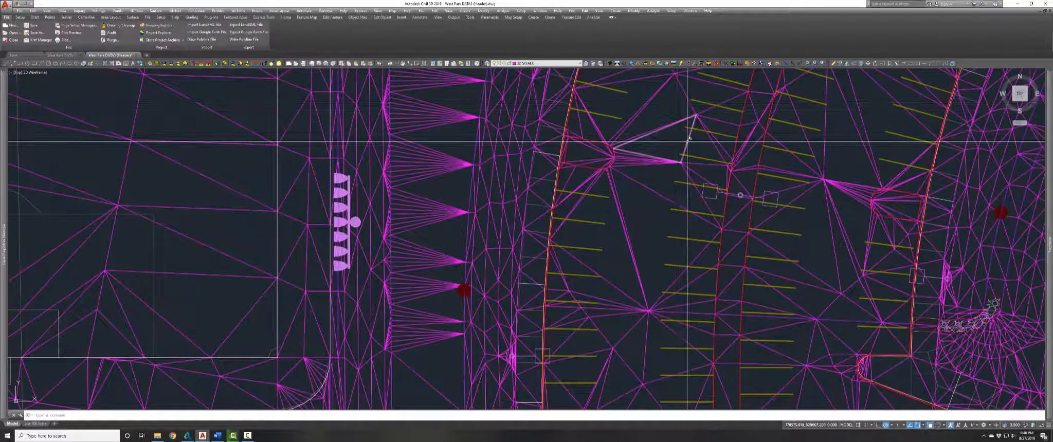
pyautogui.scroll(-5, 688, 140)
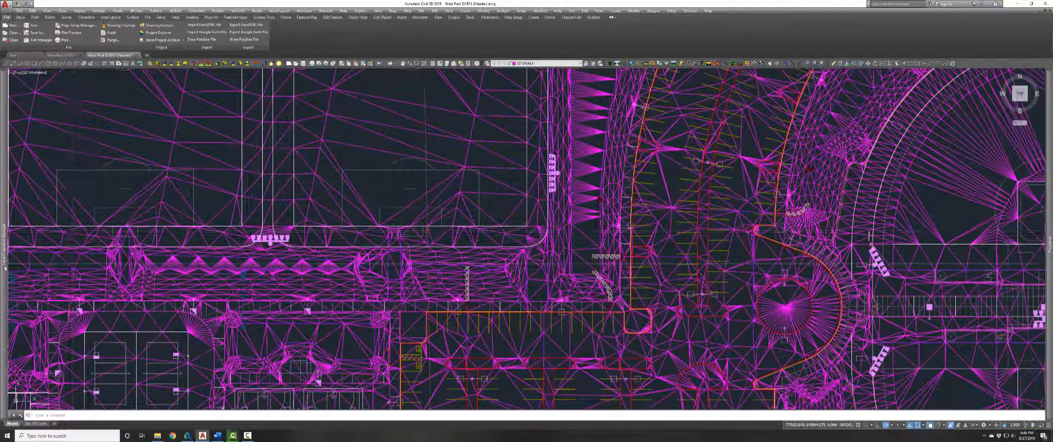
pyautogui.moveTo(5, 269)
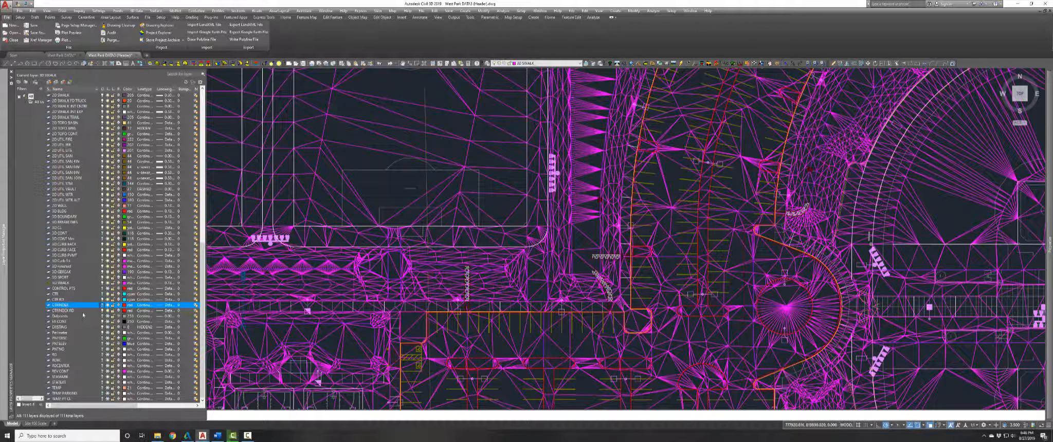
# Turn off the finished surface triangulation layer and isolate the layer of the purple 3D grade-break lines in the site plan.
pyautogui.click(102, 267)
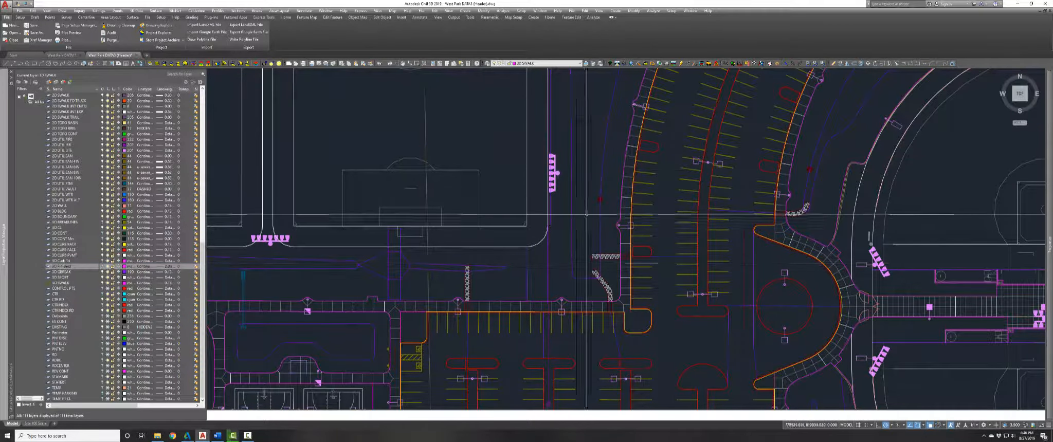
pyautogui.scroll(-5, 582, 229)
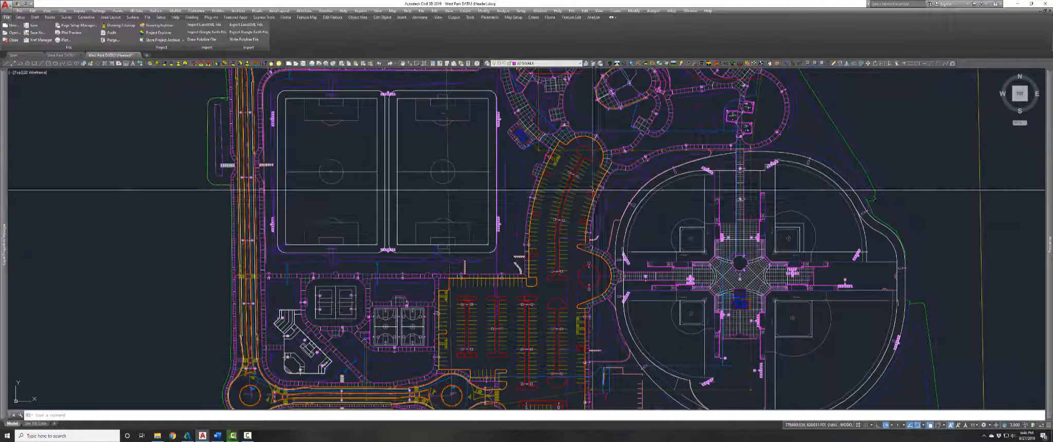
pyautogui.moveTo(595, 170); pyautogui.dragTo(643, 253, button='middle')
pyautogui.moveTo(496, 186); pyautogui.dragTo(452, 198, button='middle')
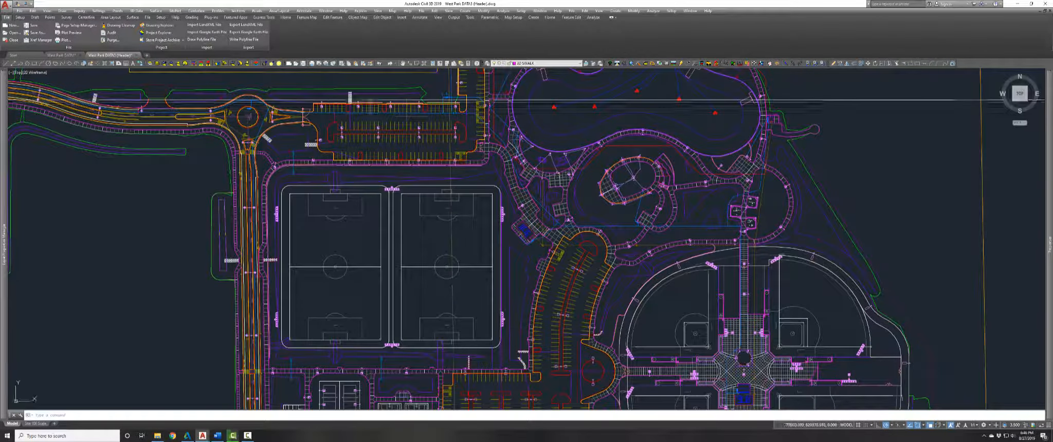
pyautogui.click(150, 64)
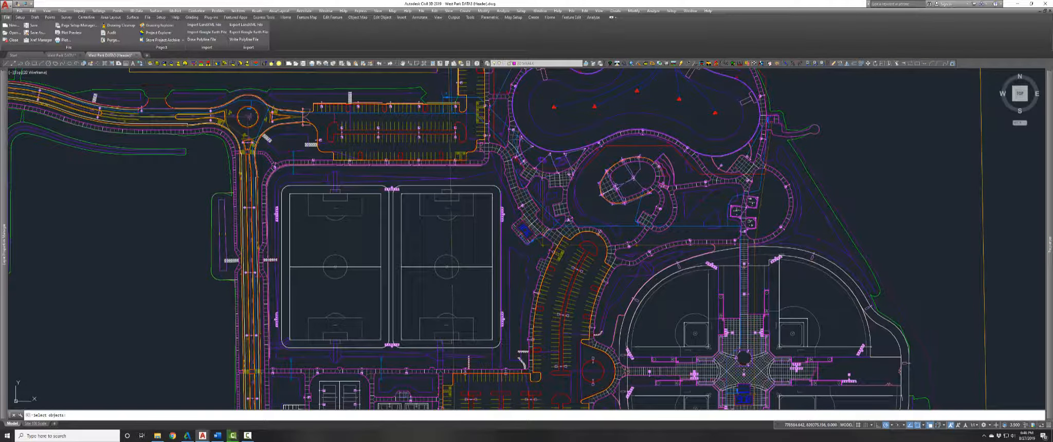
pyautogui.rightClick(559, 154)
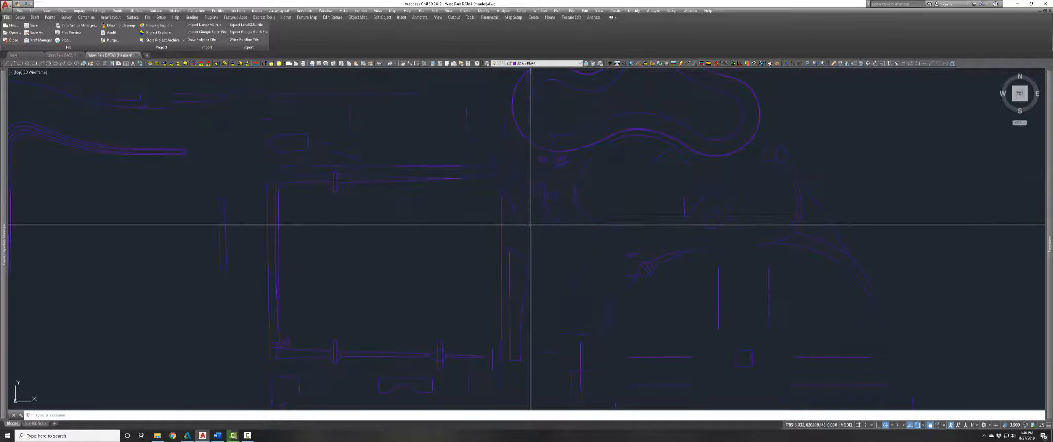
# Examine the isolated grade-break lines across the site and around the walkways and small mounds just south of the pond.
pyautogui.scroll(-3, 532, 224)
pyautogui.scroll(-2, 531, 224)
pyautogui.moveTo(538, 293); pyautogui.dragTo(622, 218, button='middle')
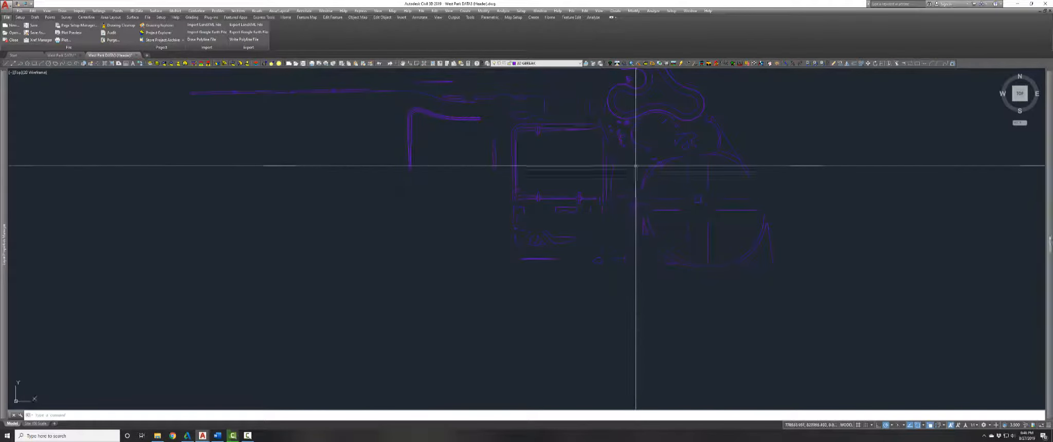
pyautogui.moveTo(638, 157); pyautogui.dragTo(636, 163, button='middle')
pyautogui.scroll(5, 591, 154)
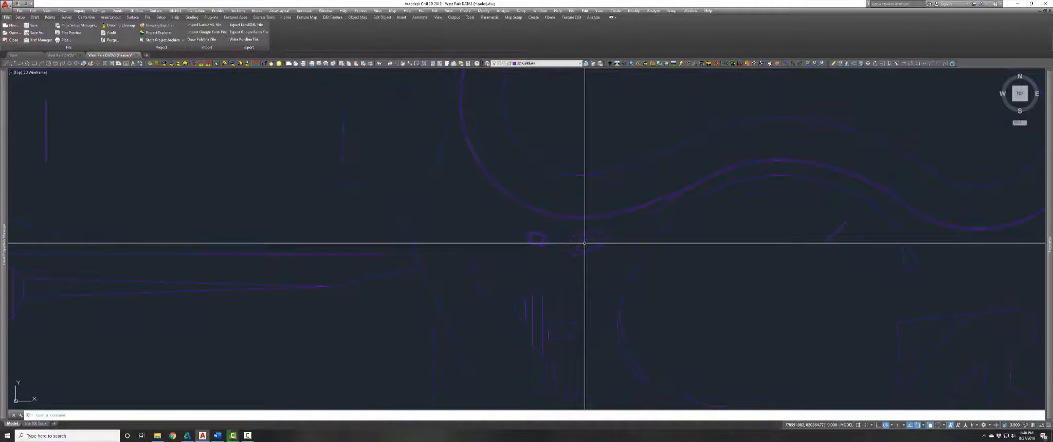
pyautogui.scroll(2, 585, 243)
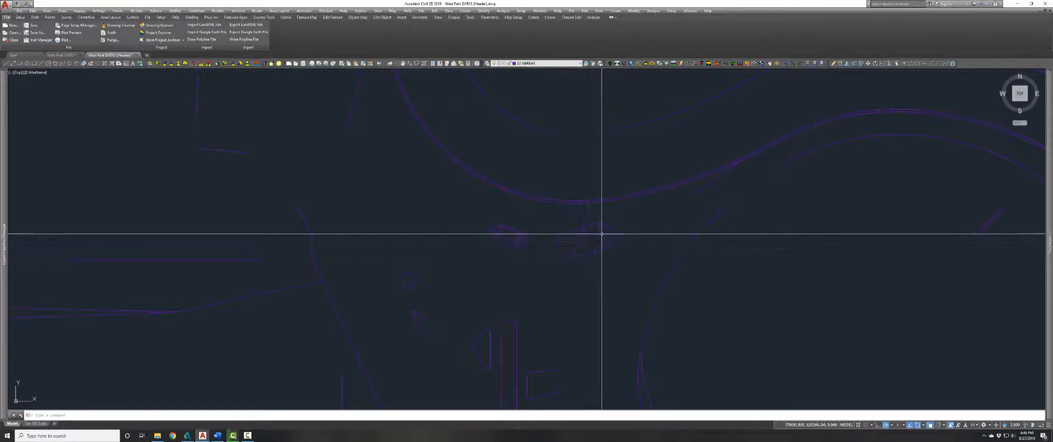
pyautogui.scroll(-2, 509, 258)
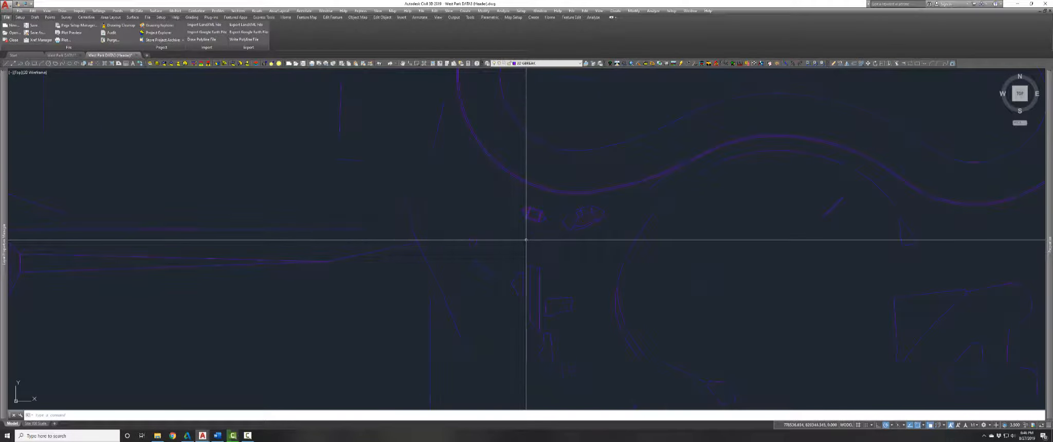
pyautogui.scroll(-4, 526, 240)
pyautogui.scroll(4, 528, 240)
pyautogui.scroll(2, 535, 240)
pyautogui.moveTo(594, 291); pyautogui.dragTo(567, 235, button='middle')
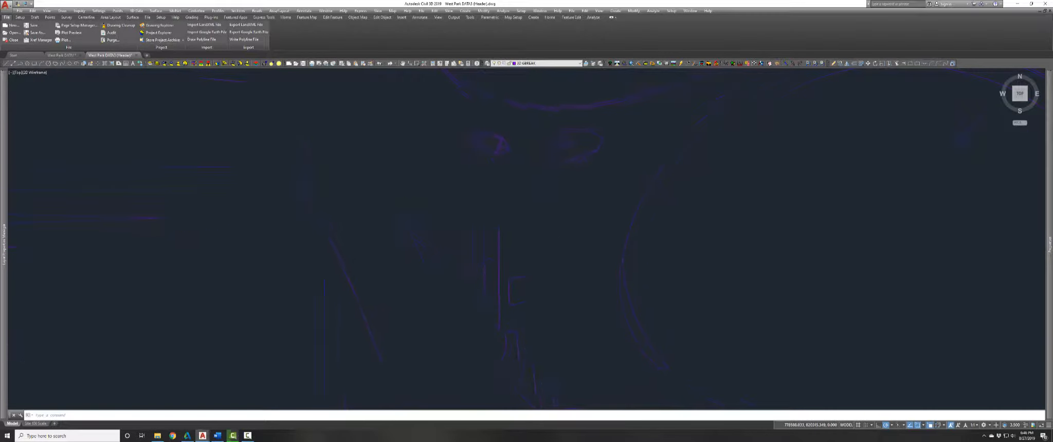
# End the layer isolation to restore the other site plan layers.
pyautogui.click(157, 65)
pyautogui.click(517, 226)
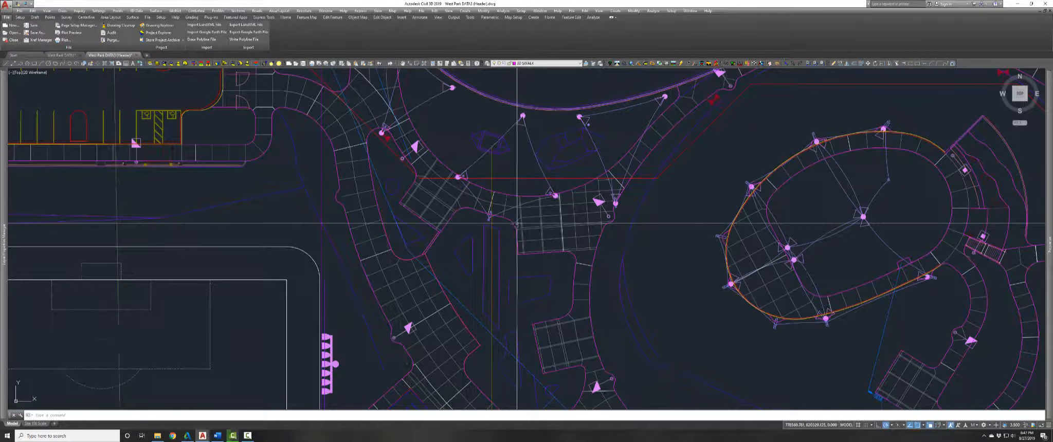